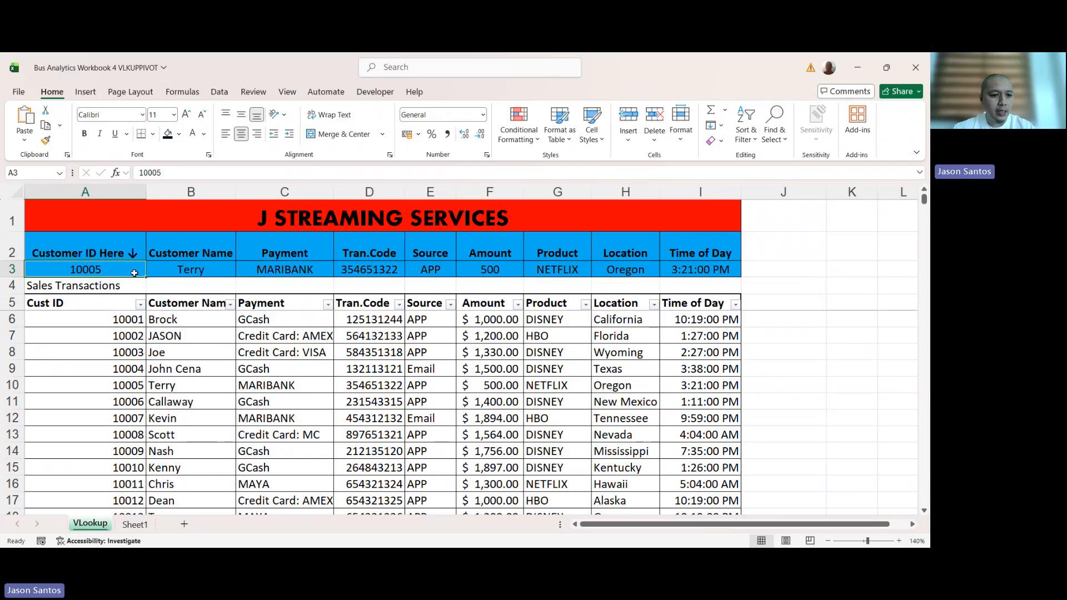
# - Replace the customer ID in lookup cell A3 with the ID of the customer in row 7
pyautogui.doubleClick(125, 269)
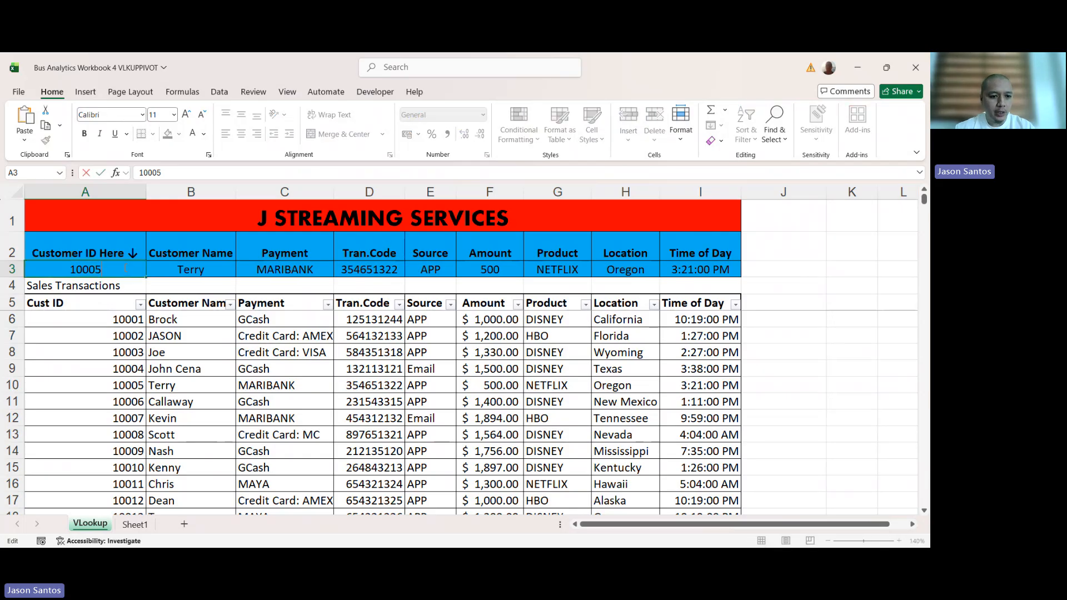
pyautogui.press('BackSpace')
pyautogui.write('2')
pyautogui.press('Return')
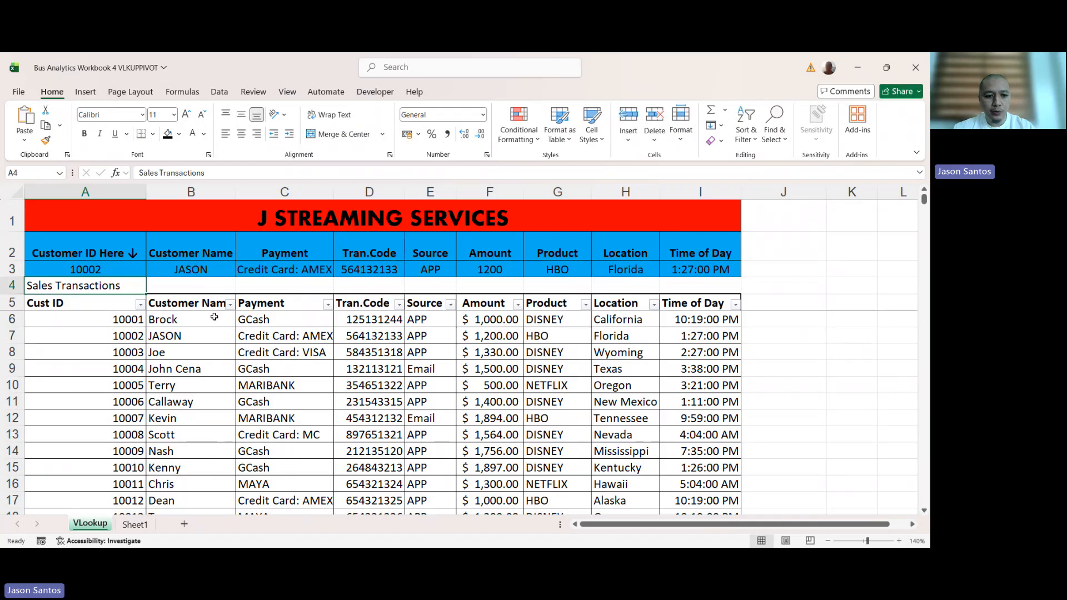
# - Change the customer ID in lookup cell A3 to the ID of the customer in row 12
pyautogui.doubleClick(105, 269)
pyautogui.press('BackSpace')
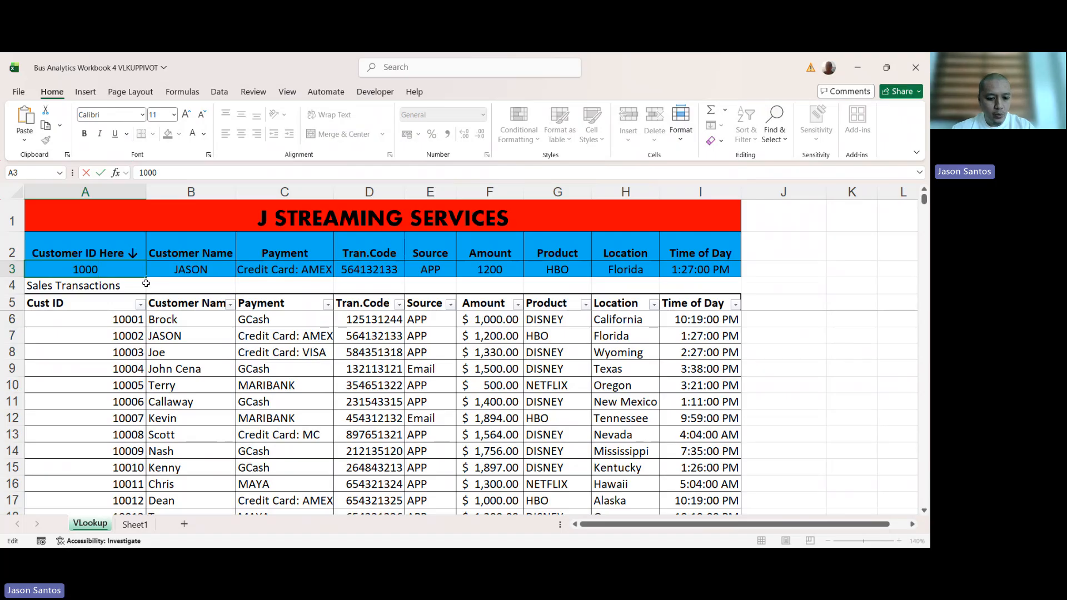
pyautogui.write('7')
pyautogui.press('Return')
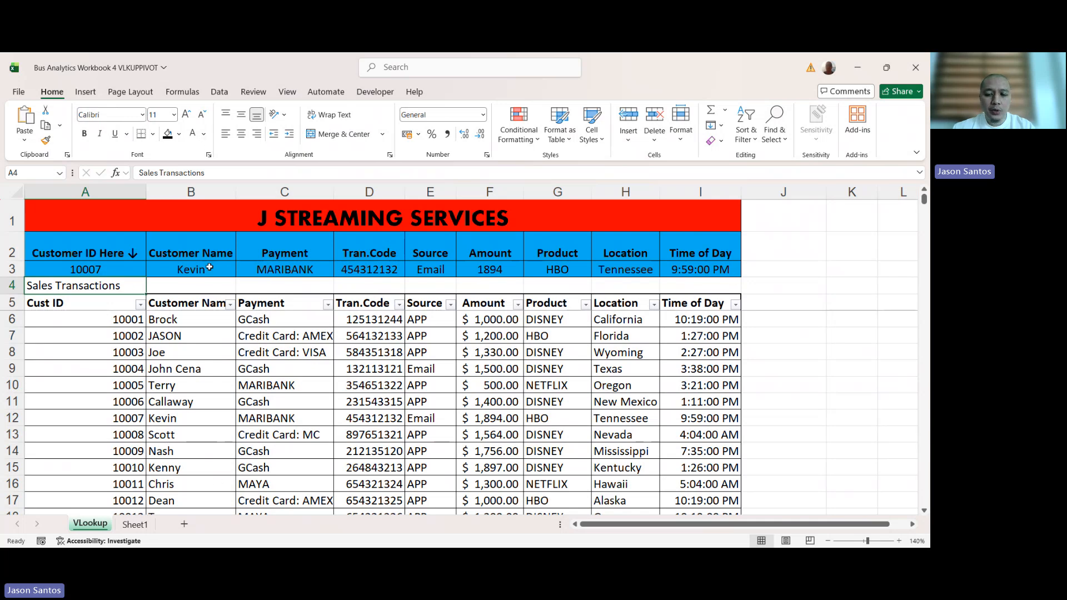
# - Clear the existing lookup formulas from B3:I3, Customer Name through Time of Day
pyautogui.moveTo(228, 276); pyautogui.dragTo(709, 273)
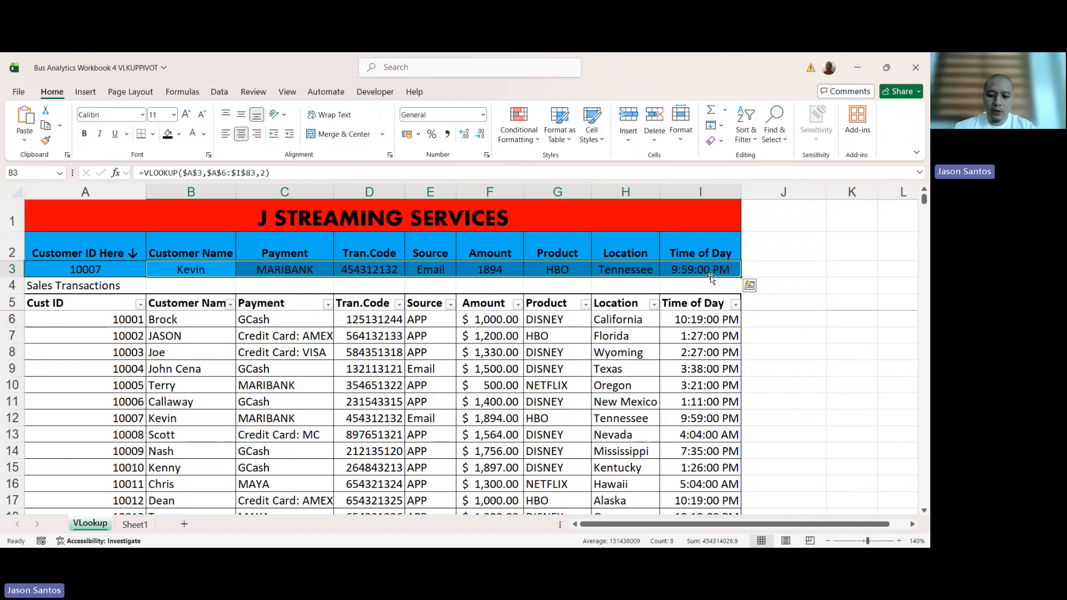
pyautogui.press('Delete')
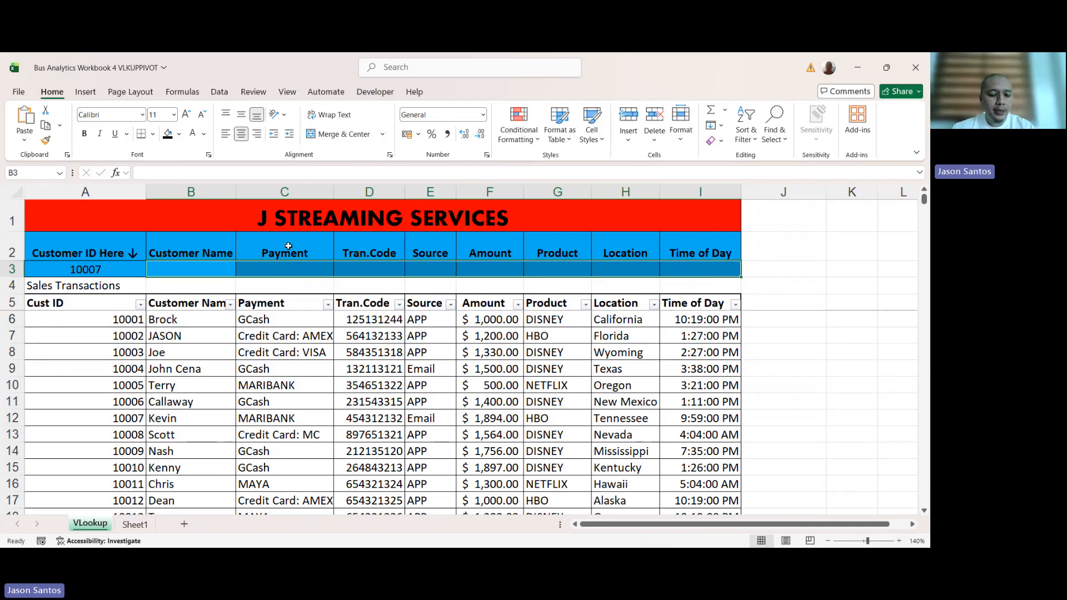
# - Enter =VLOOKUP(A3,A6:I83,2) in B3 to retrieve the customer name for the ID in A3
pyautogui.click(208, 272)
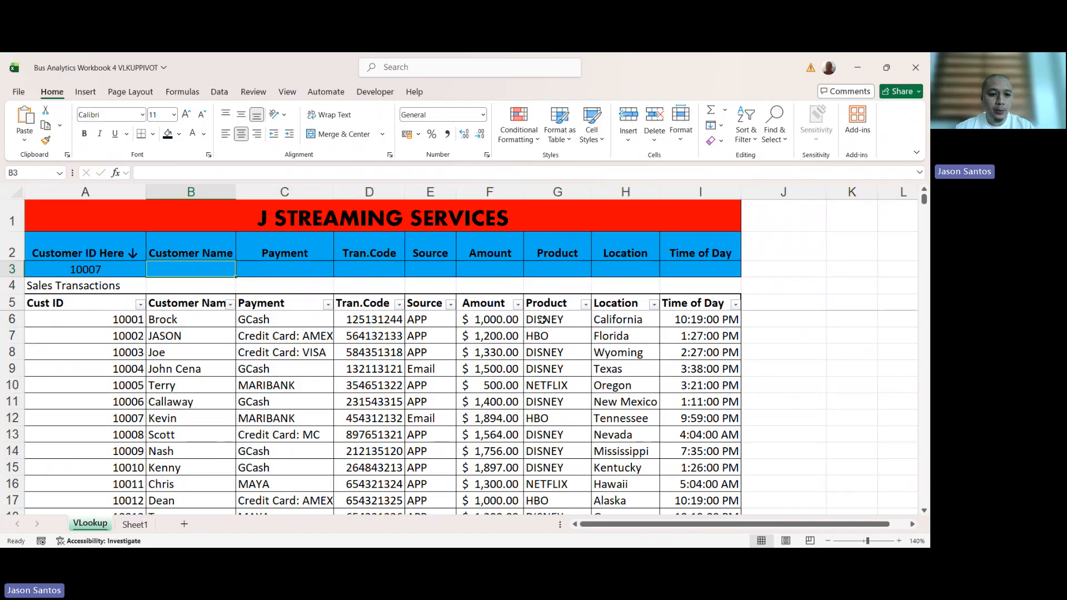
pyautogui.write('=')
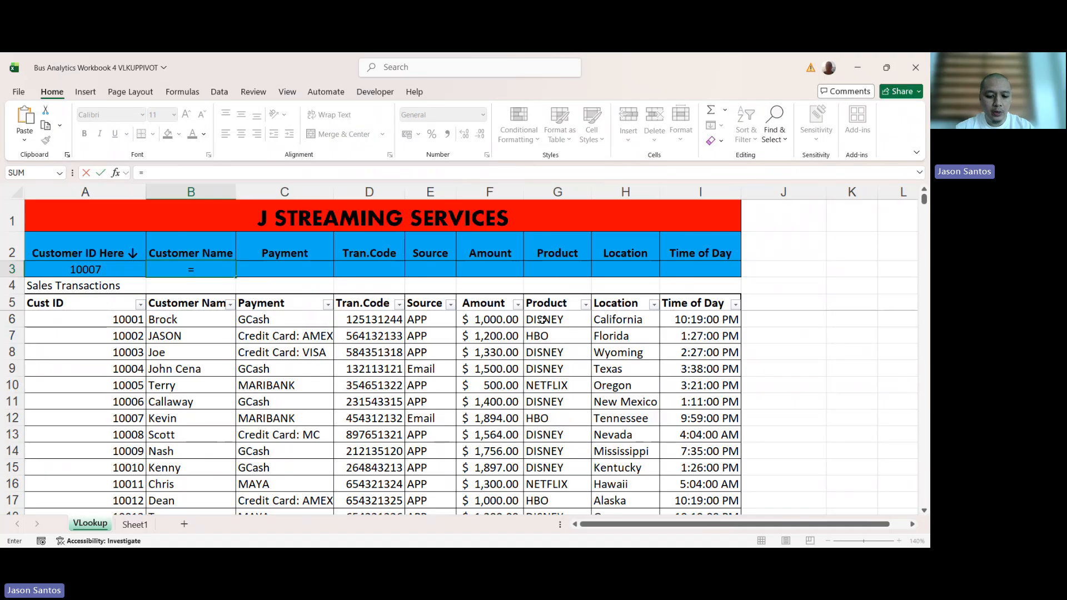
pyautogui.write('V')
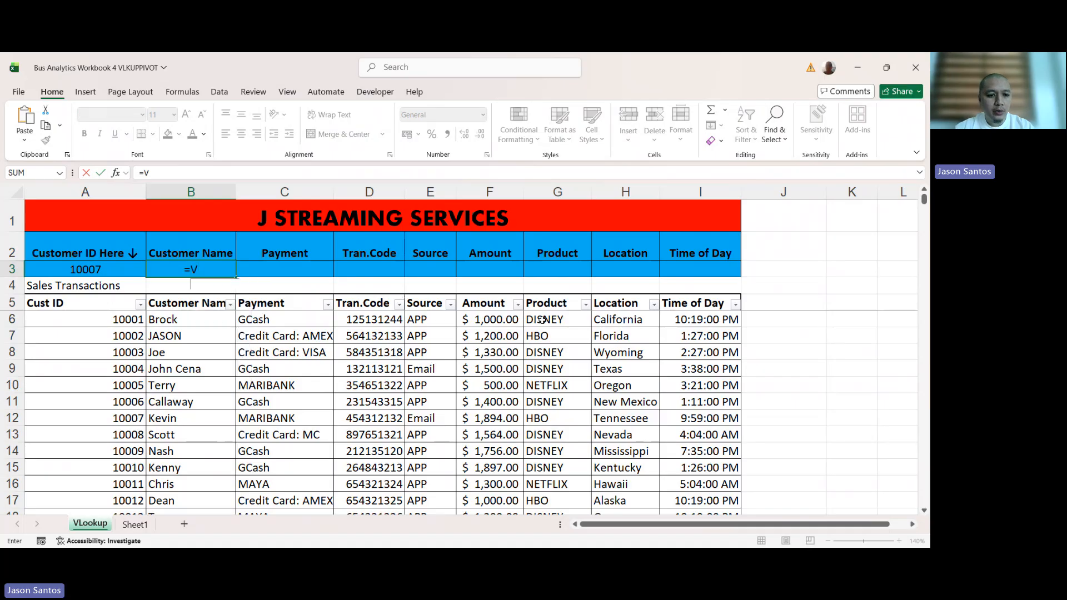
pyautogui.write('LOOKUP')
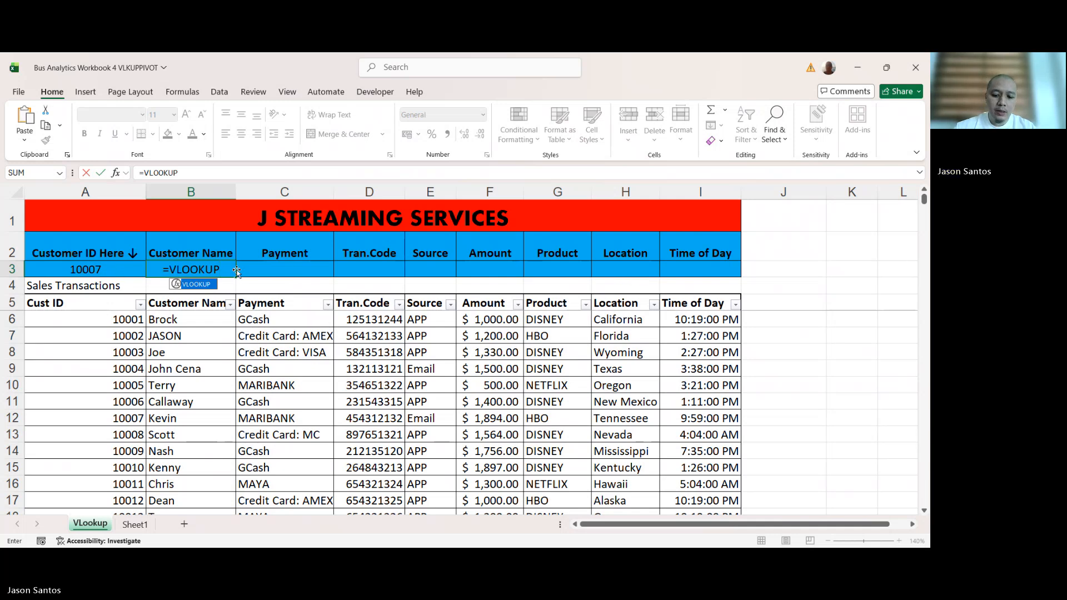
pyautogui.write('(')
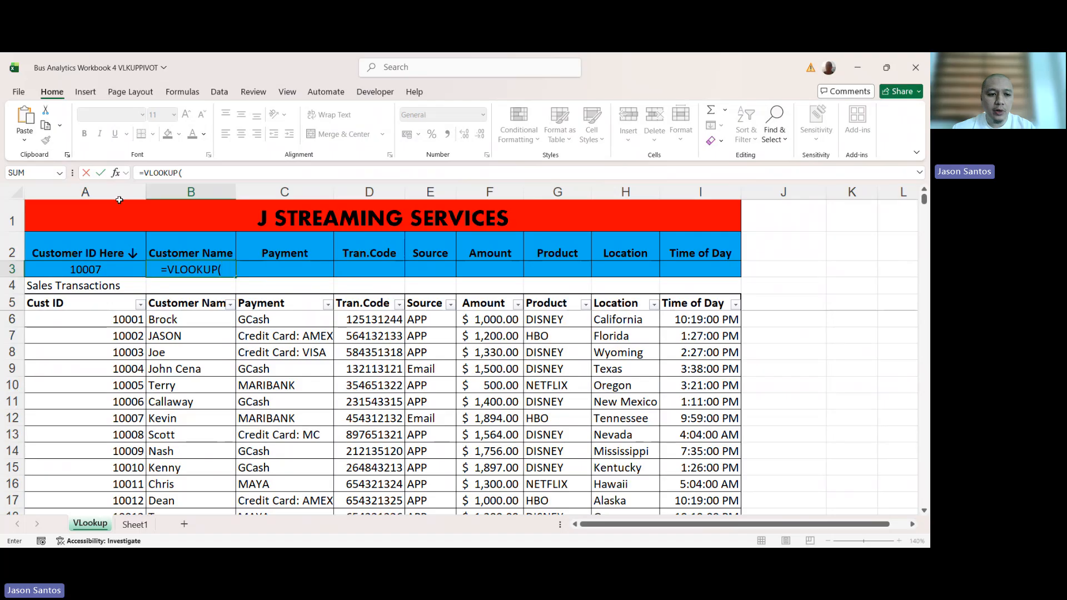
pyautogui.click(67, 270)
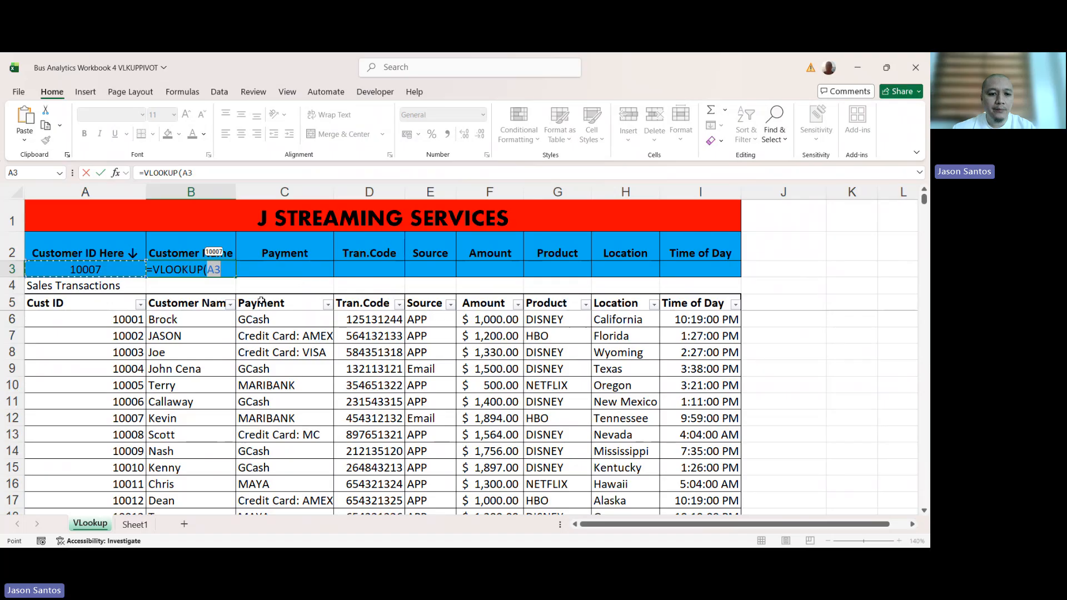
pyautogui.press('F2')
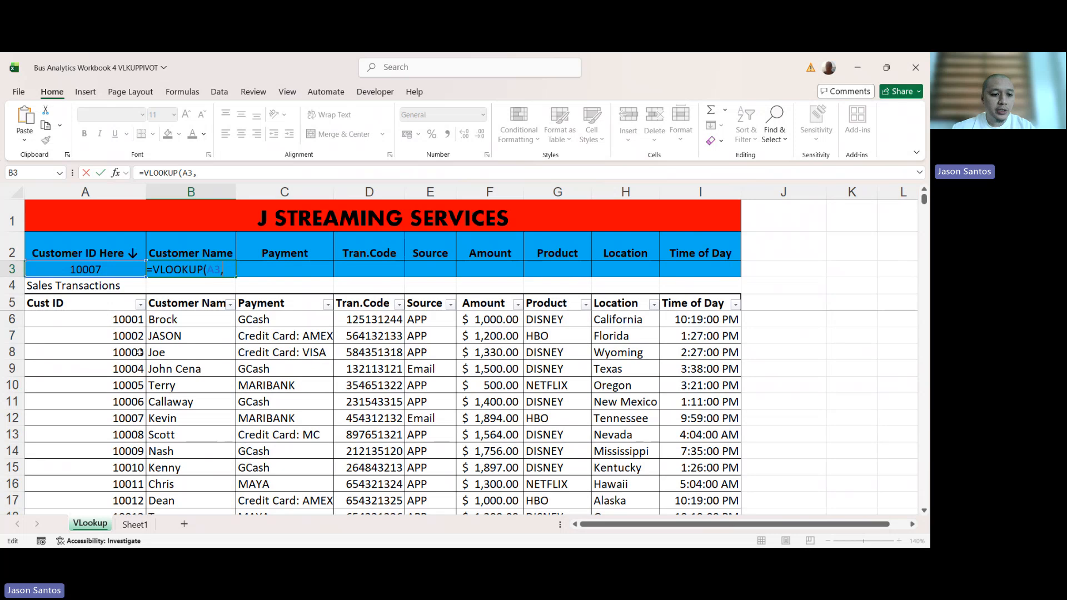
pyautogui.click(132, 318)
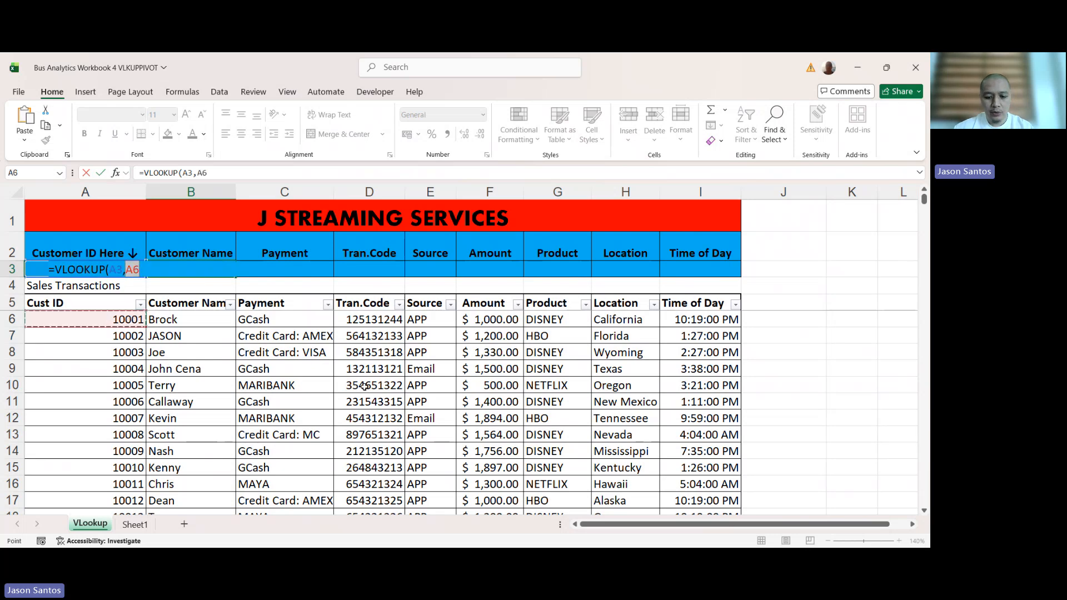
pyautogui.hotkey('ctrl', 'shift', 'Down')
pyautogui.hotkey('ctrl', 'shift', 'Right')
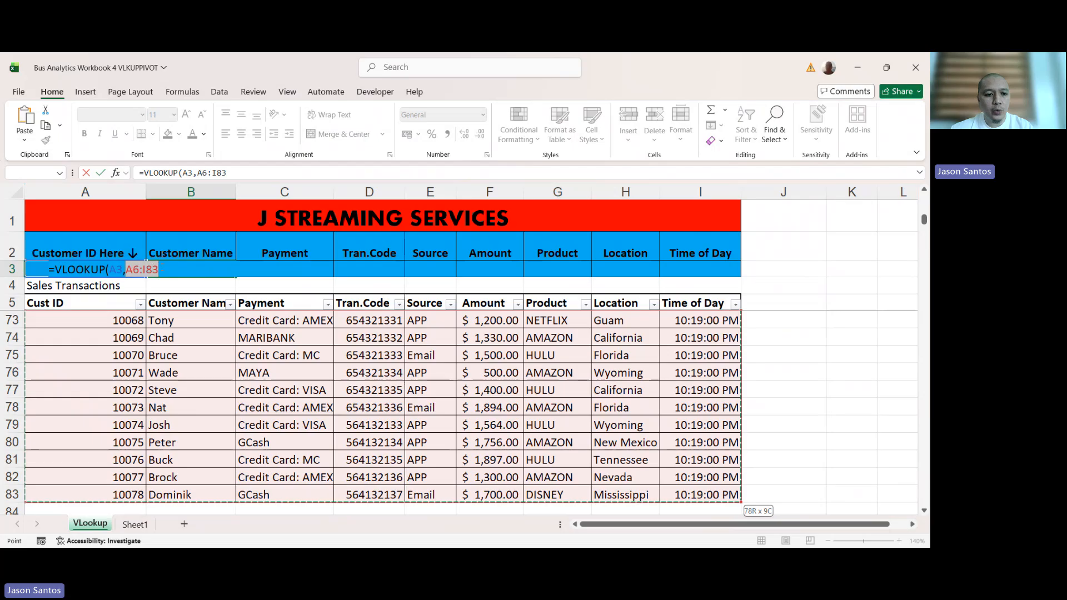
pyautogui.click(267, 274)
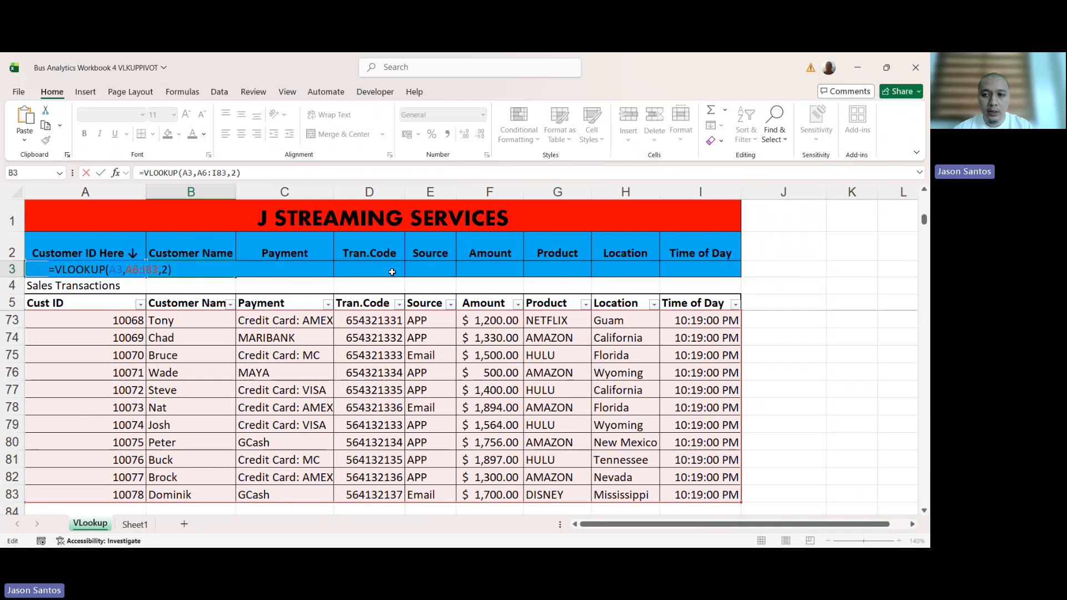
pyautogui.press('Return')
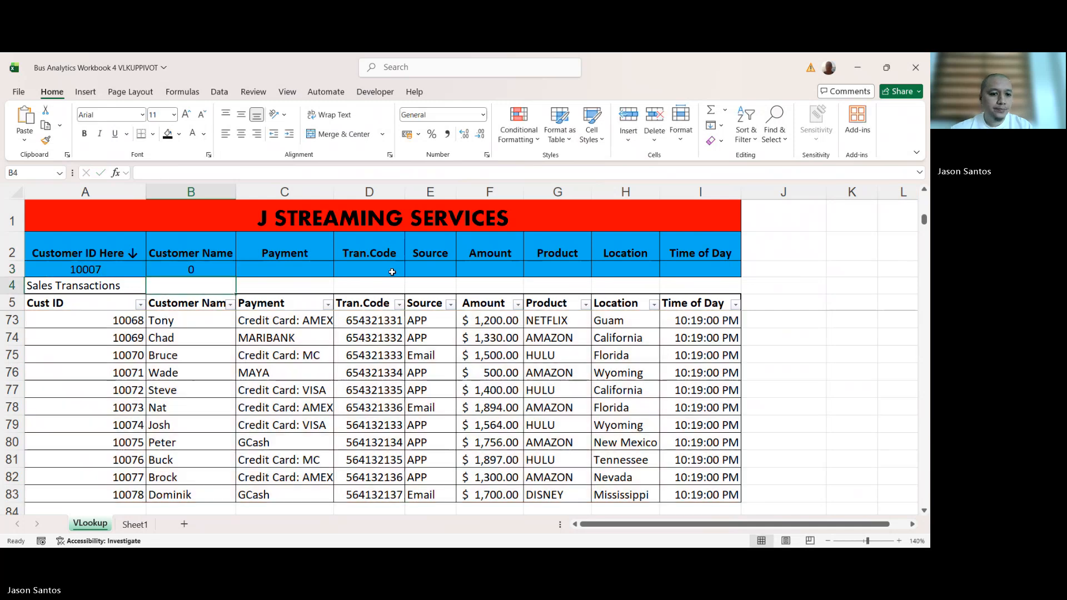
# - Test the name lookup by replacing the ID in A3 with the ID of the customer in row 74
pyautogui.scroll(2, 141, 366)
pyautogui.scroll(1, 141, 367)
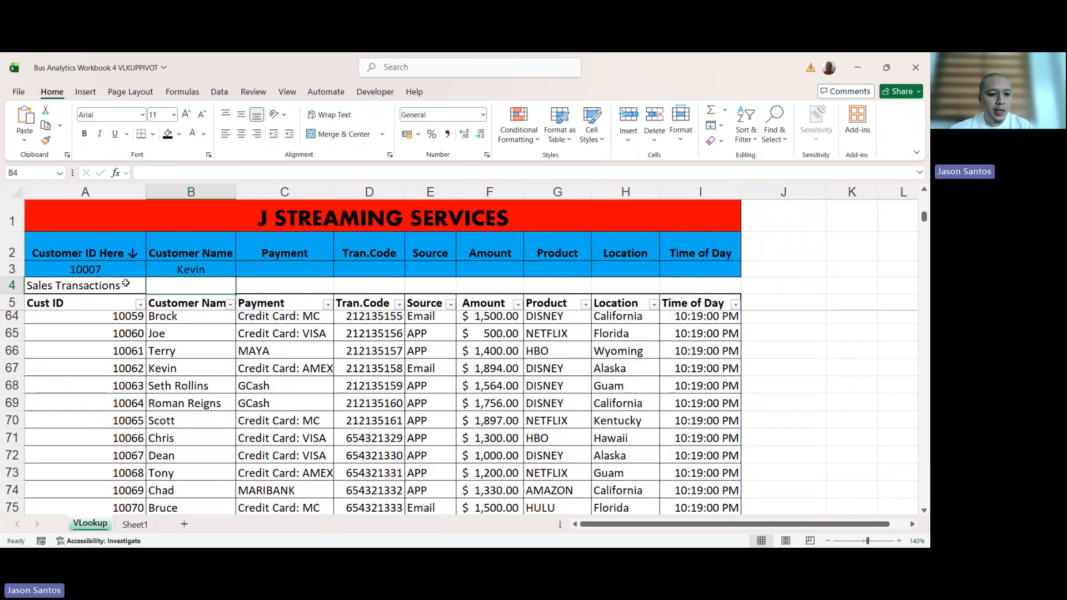
pyautogui.doubleClick(130, 270)
pyautogui.press('BackSpace')
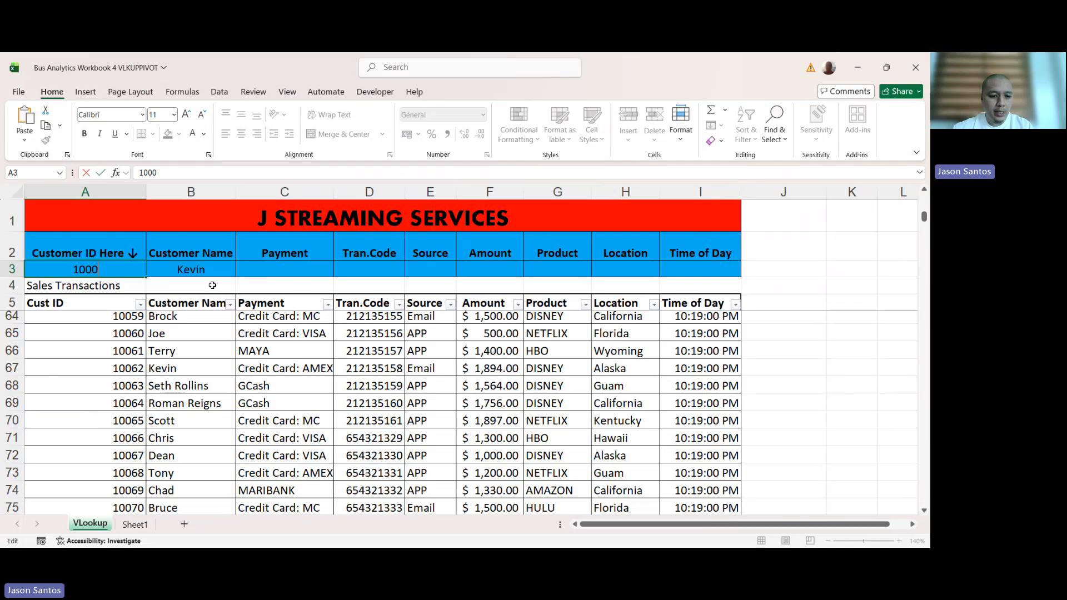
pyautogui.write('06')
pyautogui.press('BackSpace')
pyautogui.press('BackSpace')
pyautogui.press('BackSpace')
pyautogui.write('69')
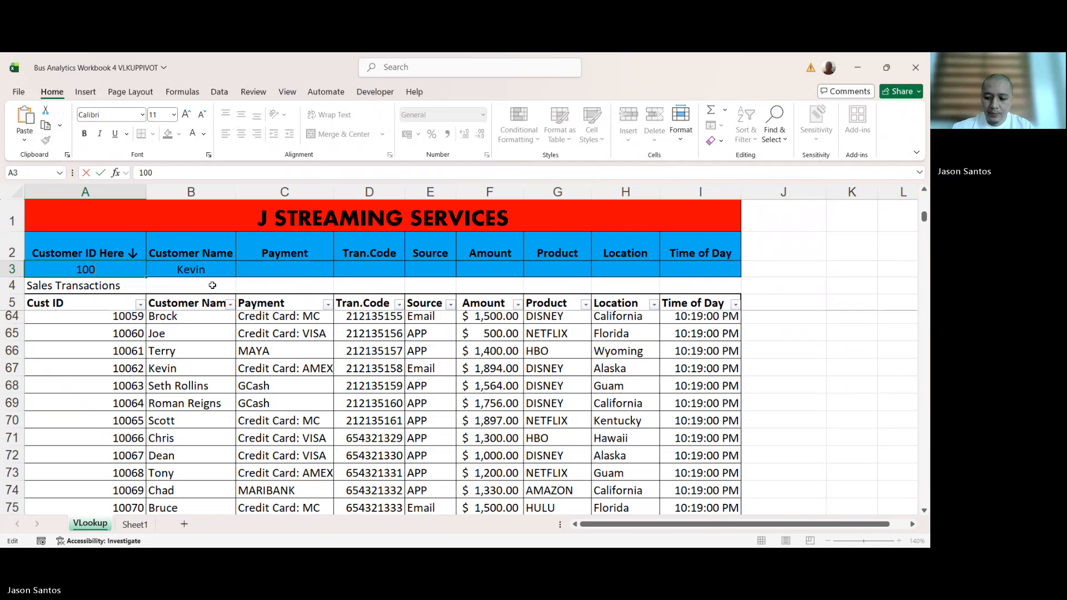
pyautogui.press('Return')
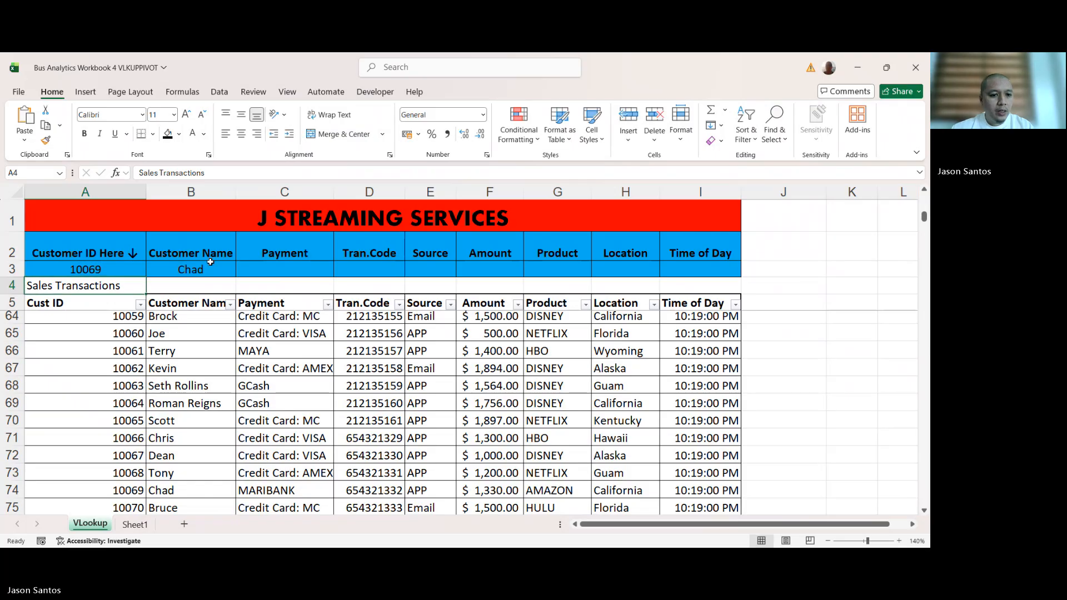
# - Copy the VLOOKUP formula from B3 across row 3 through I3
pyautogui.click(231, 272)
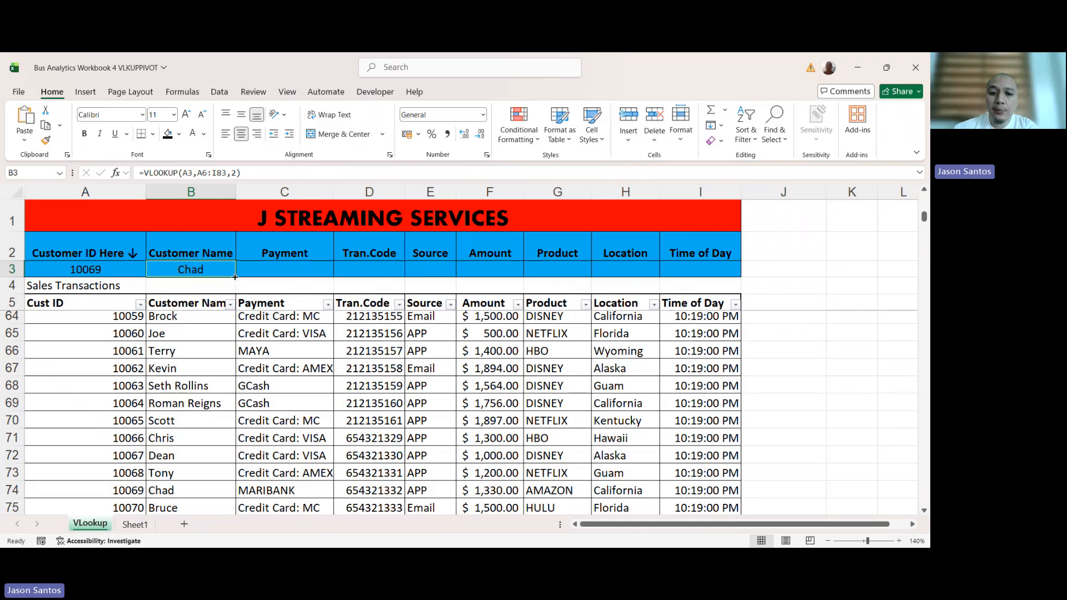
pyautogui.moveTo(235, 276); pyautogui.dragTo(719, 271)
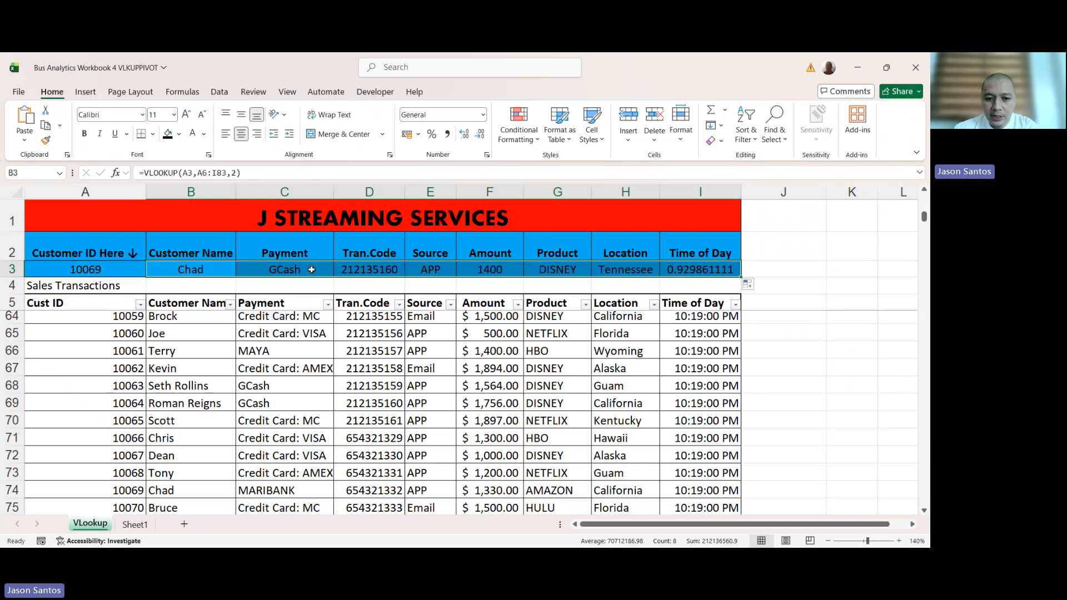
# - Examine how the cell references shift in the copied VLOOKUP formulas under Tran.Code, Amount, Location and Time of Day
pyautogui.click(186, 267)
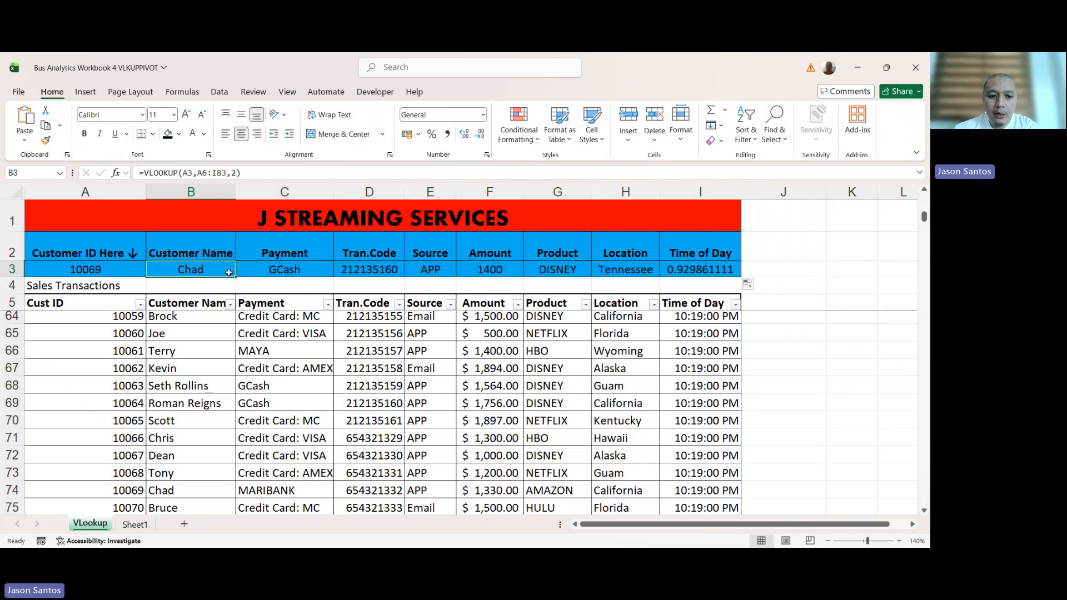
pyautogui.click(369, 269)
pyautogui.press('F2')
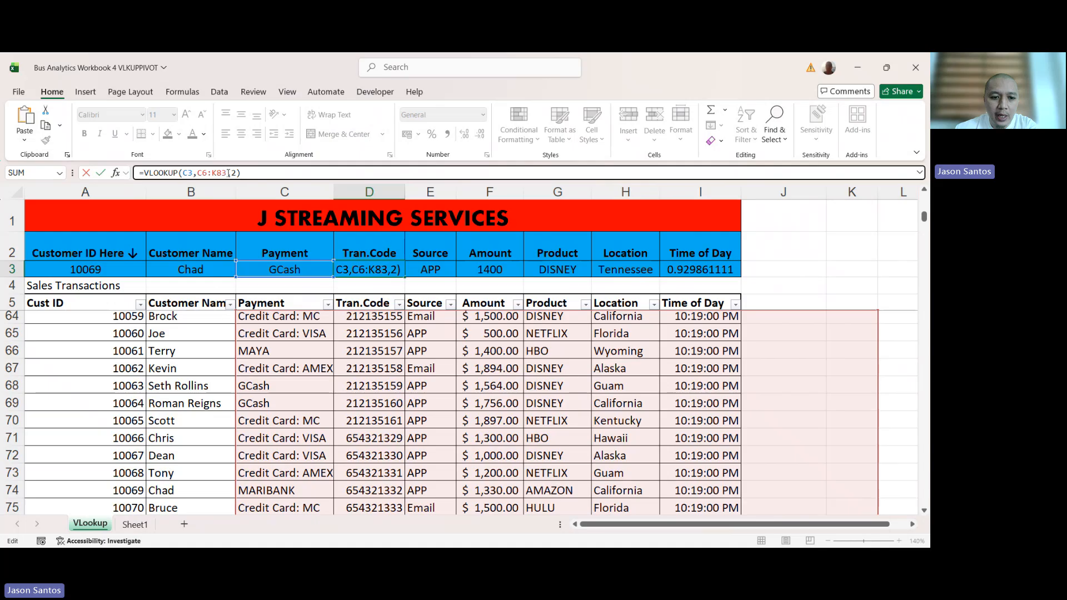
pyautogui.scroll(10, 177, 321)
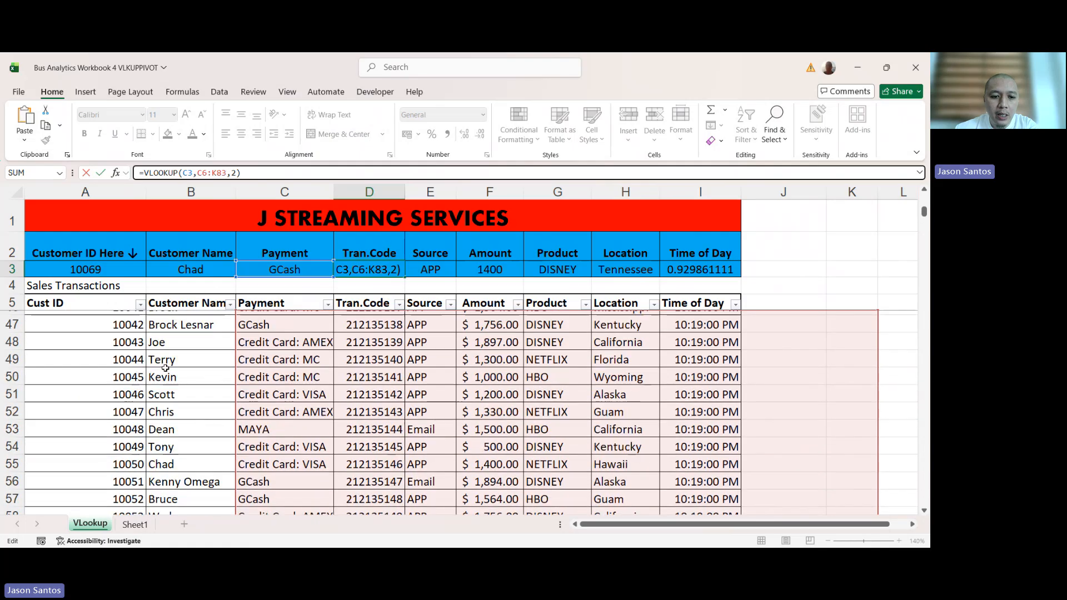
pyautogui.scroll(10, 161, 370)
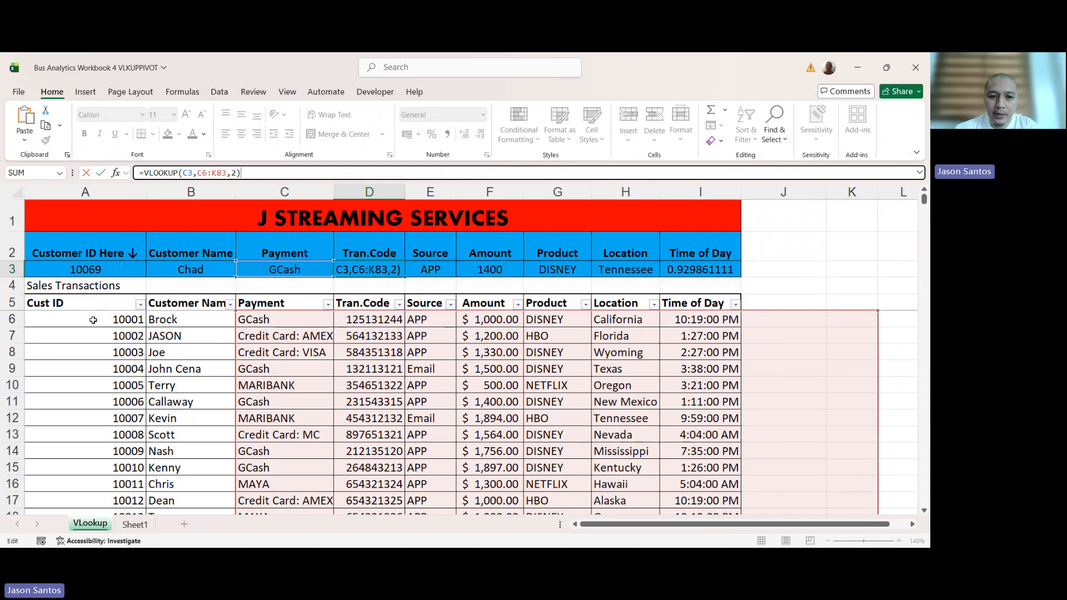
pyautogui.click(202, 269)
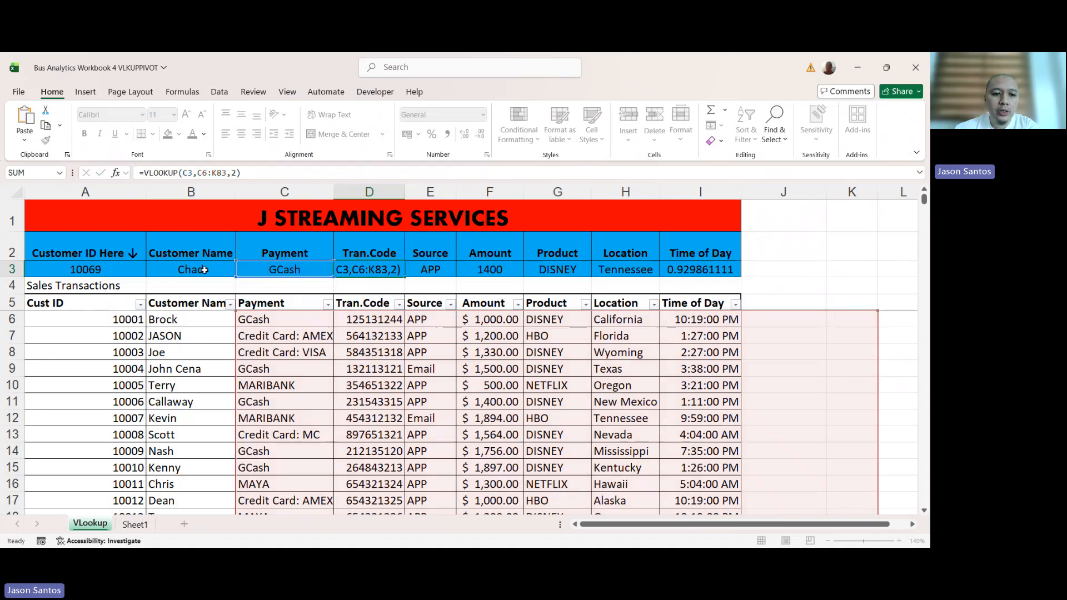
pyautogui.click(484, 269)
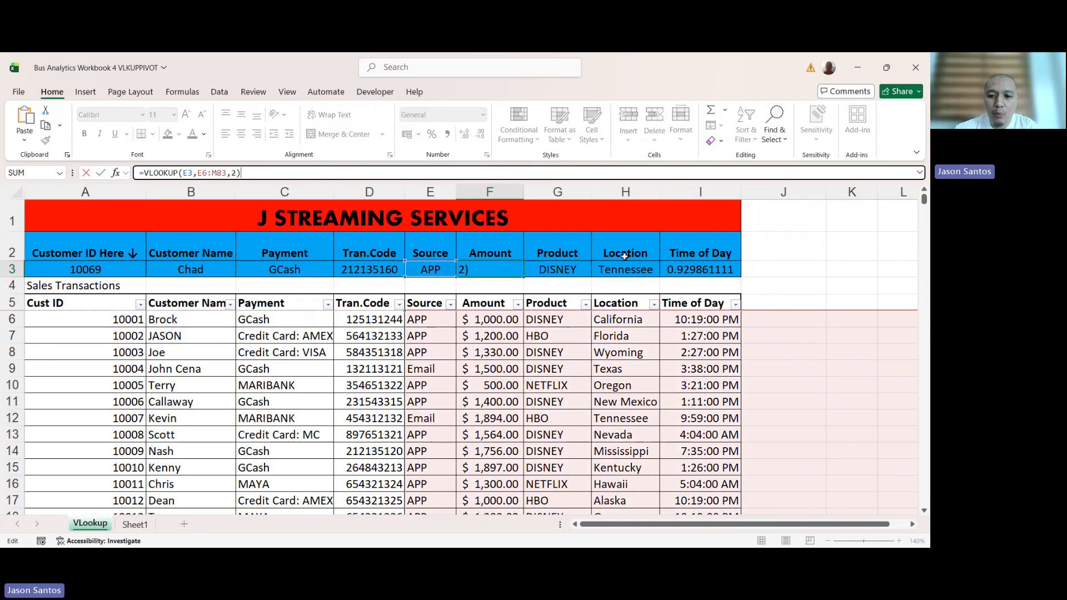
pyautogui.click(641, 275)
pyautogui.click(277, 171)
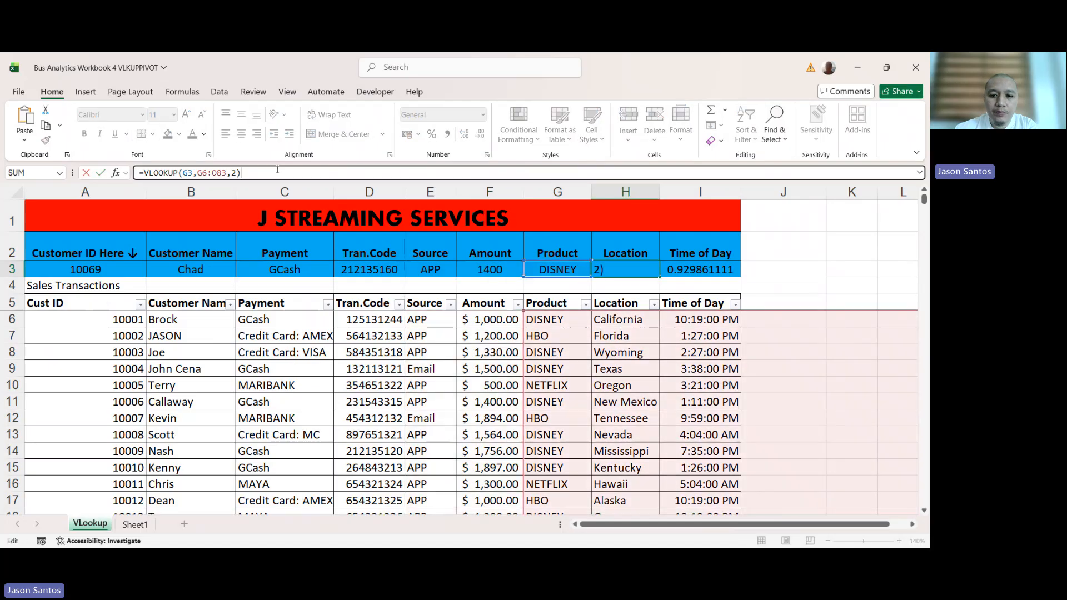
pyautogui.click(701, 269)
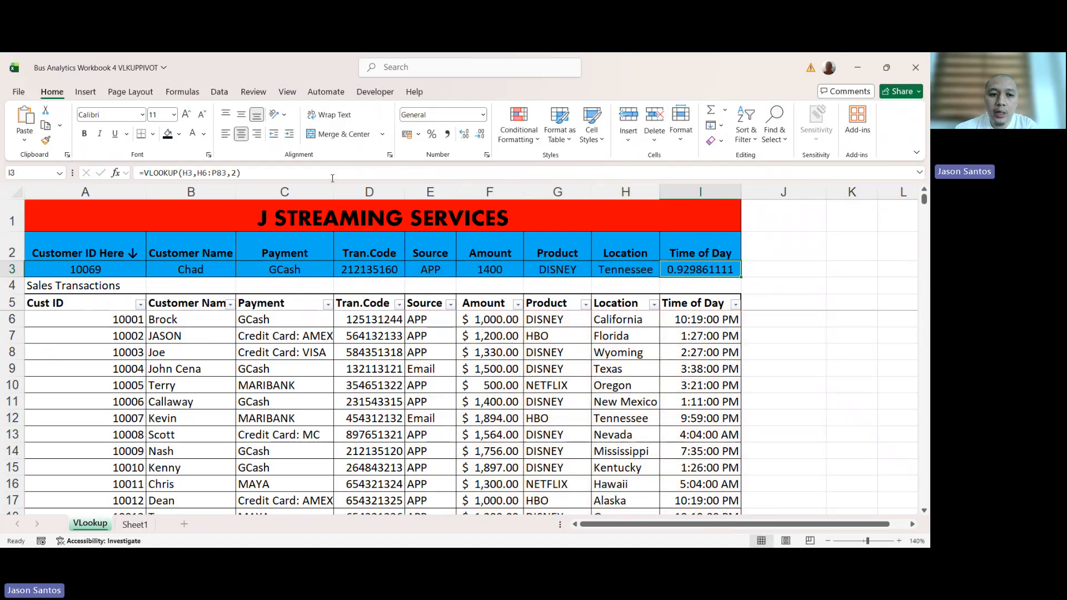
pyautogui.click(277, 171)
pyautogui.press('Escape')
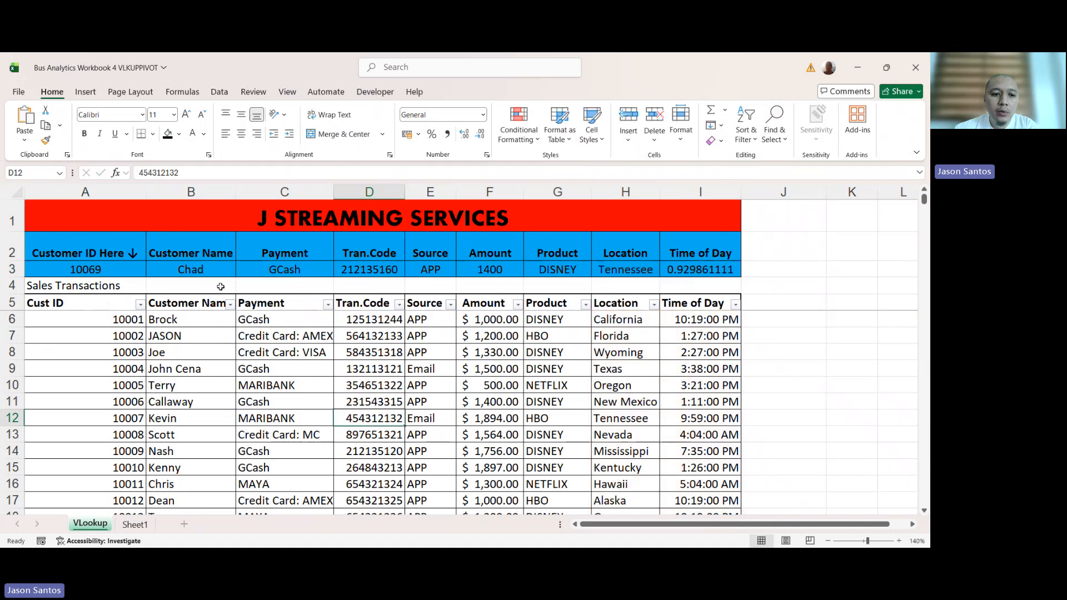
# - Make the lookup value in B3's VLOOKUP formula an absolute reference, $A$3
pyautogui.click(207, 269)
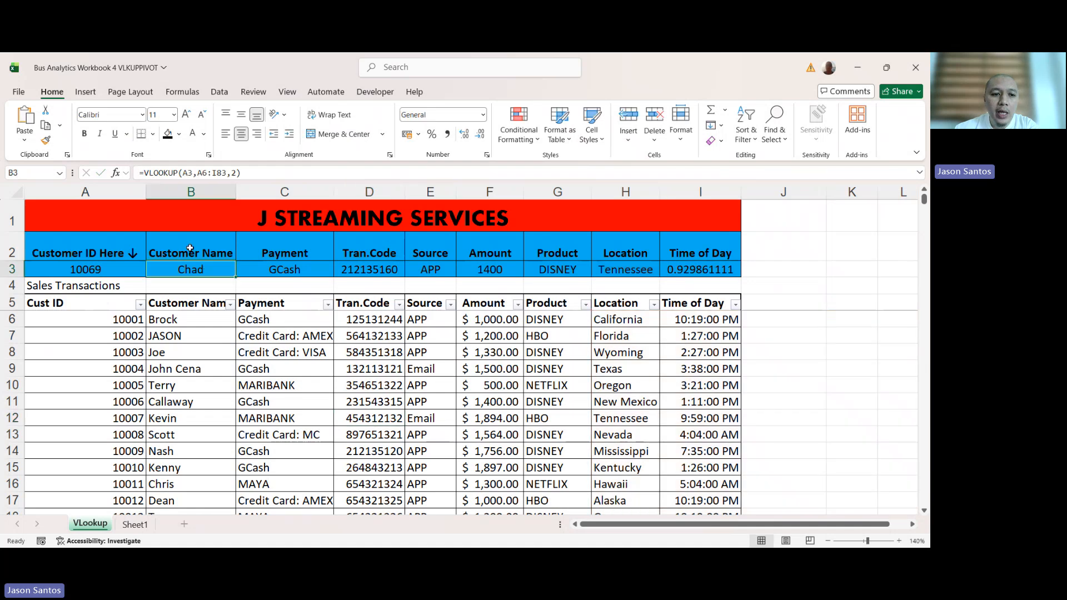
pyautogui.click(184, 174)
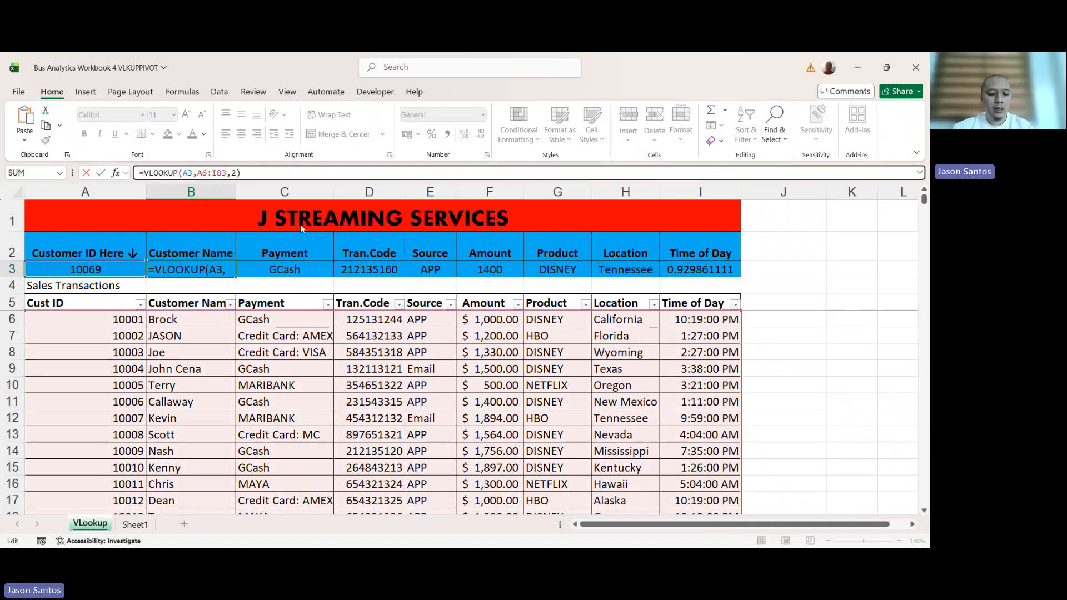
pyautogui.write('$')
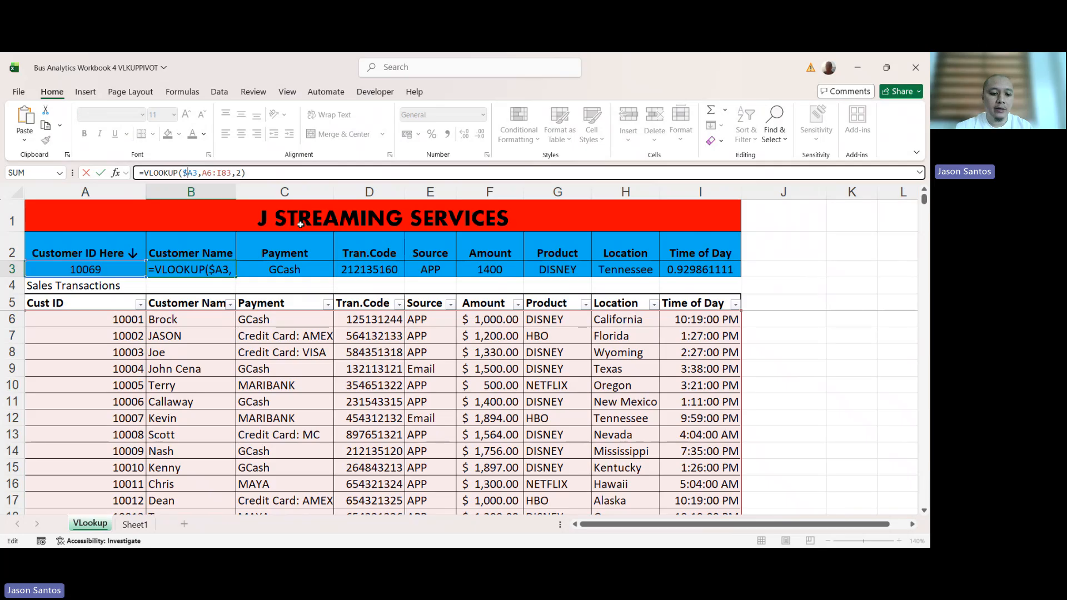
pyautogui.click(193, 172)
pyautogui.write('$A')
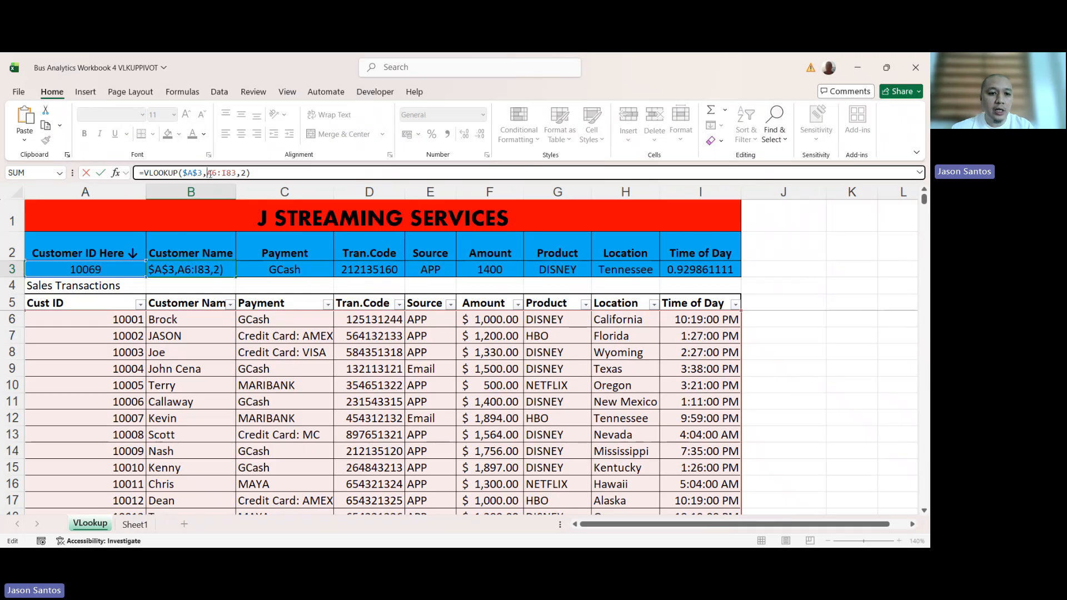
# - Make the table range in B3's formula absolute so it reads =VLOOKUP($A$3,$A$6:$I$83,2)
pyautogui.write('$')
pyautogui.click(217, 173)
pyautogui.write('$A$')
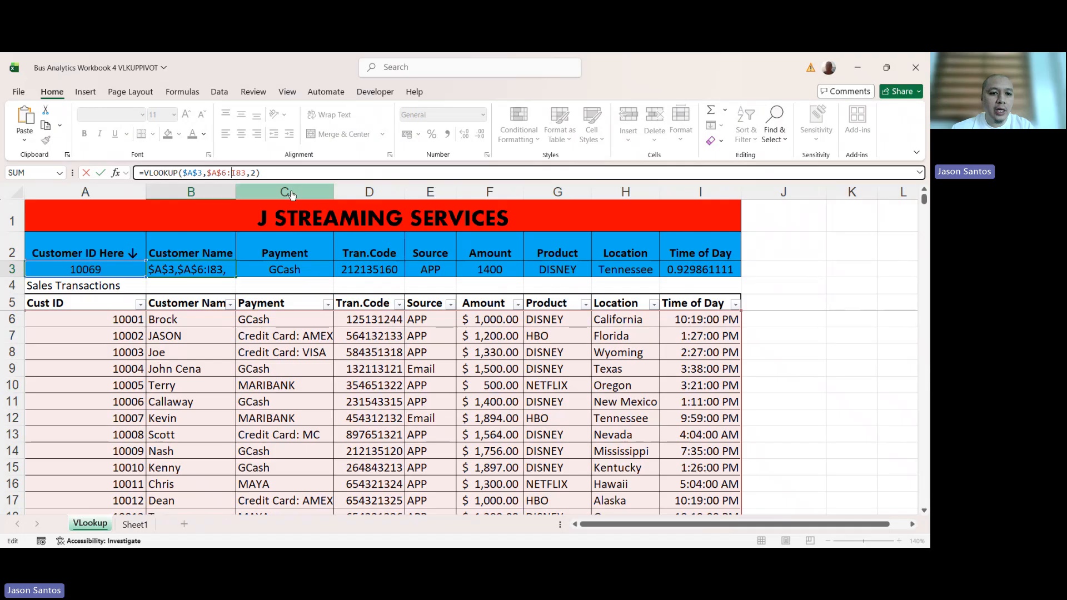
pyautogui.click(233, 172)
pyautogui.write('$')
pyautogui.press('Right')
pyautogui.write('$')
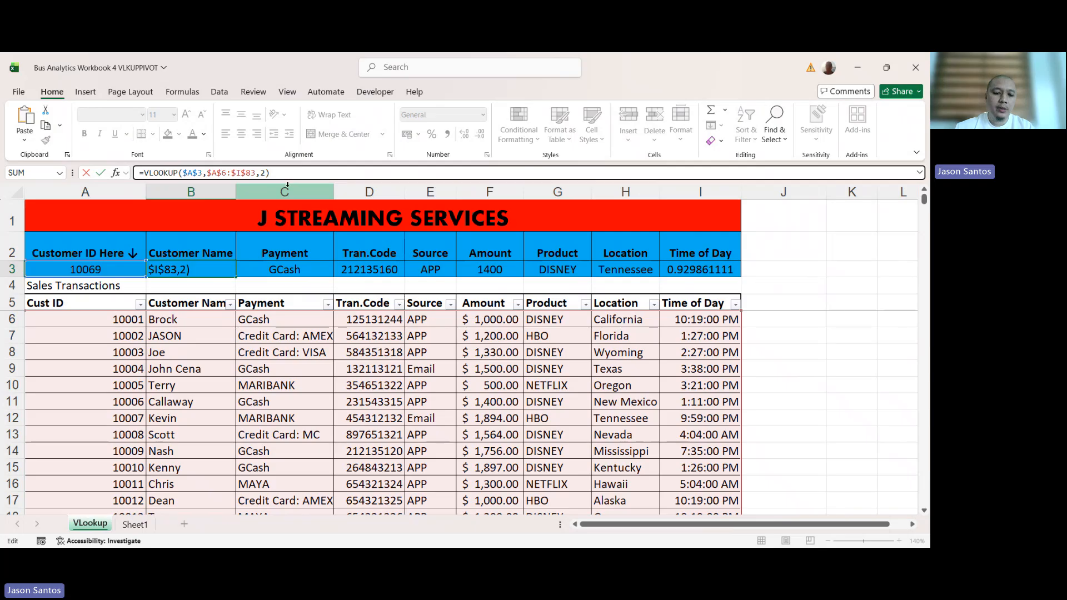
pyautogui.press('Return')
# - Copy the absolute VLOOKUP formula from B3 across row 3 through I3 and check the copies under Tran.Code and Amount
pyautogui.click(232, 268)
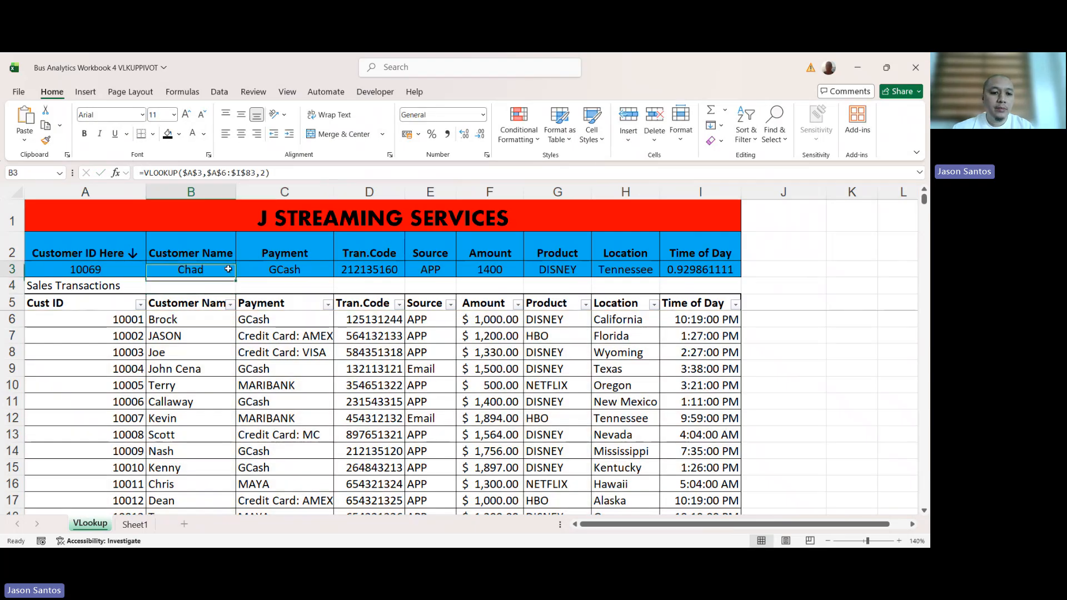
pyautogui.moveTo(236, 277); pyautogui.dragTo(726, 278)
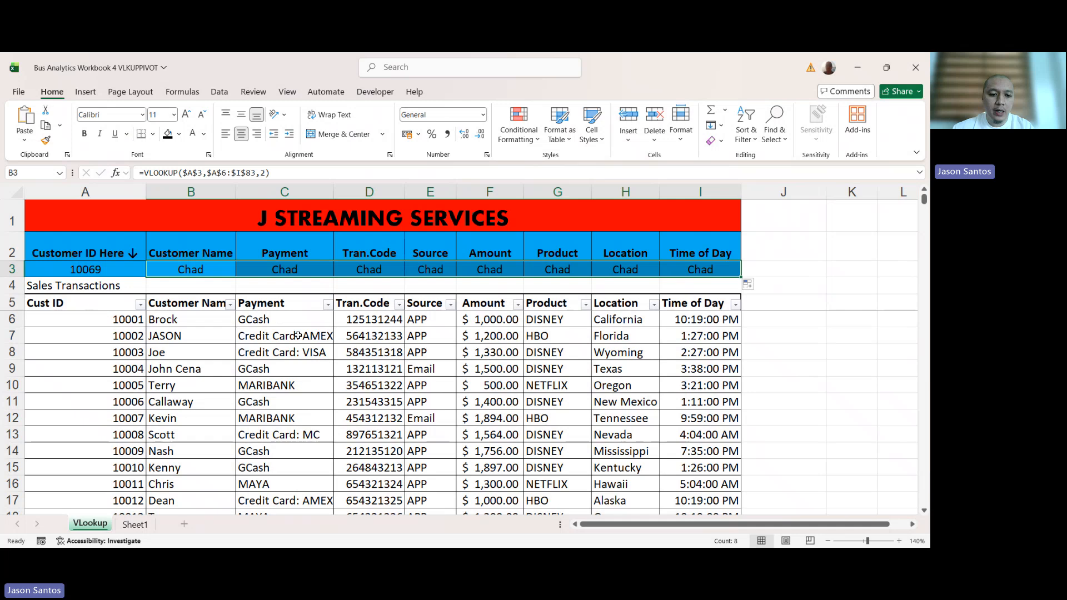
pyautogui.click(372, 369)
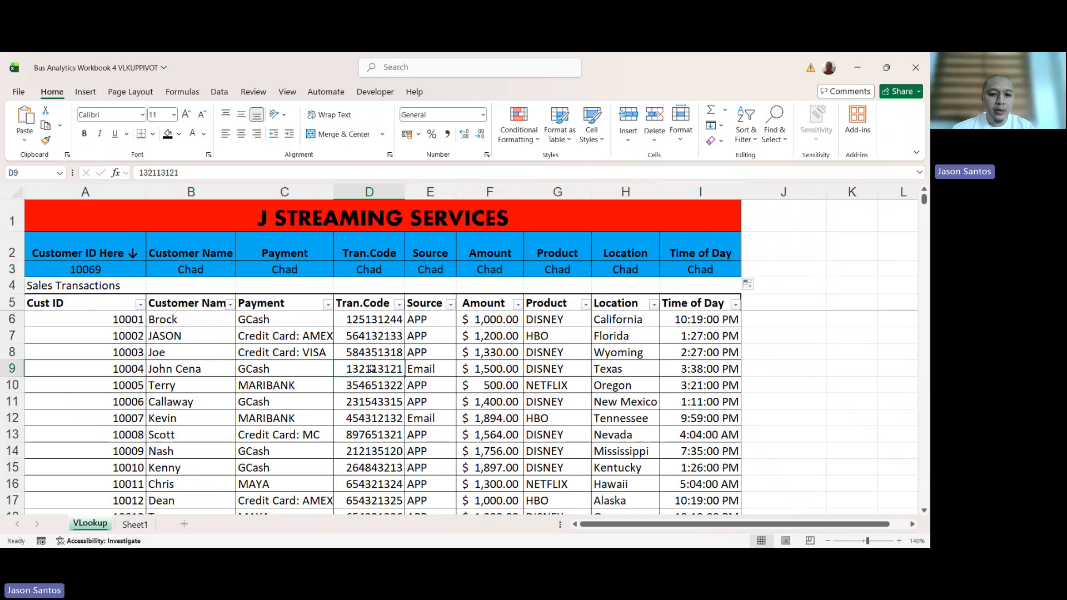
pyautogui.click(383, 272)
pyautogui.click(489, 418)
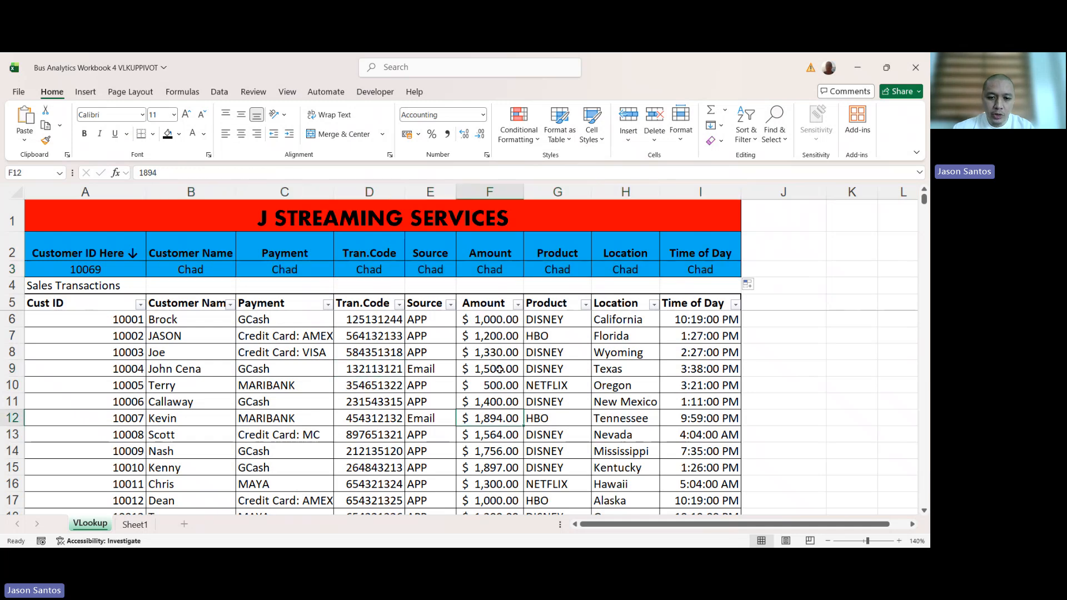
pyautogui.click(469, 271)
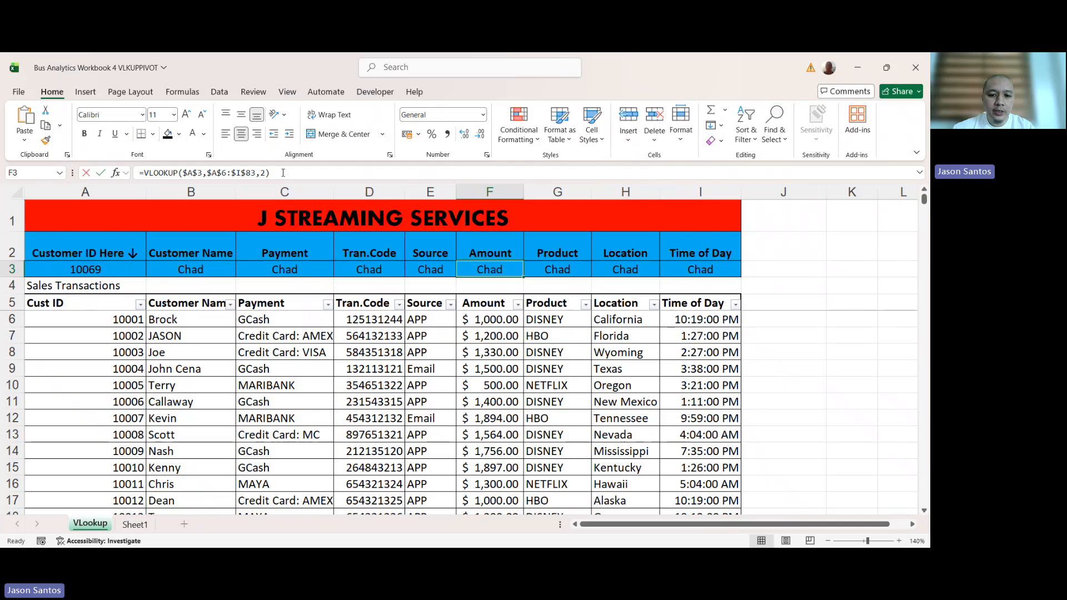
pyautogui.press('F2')
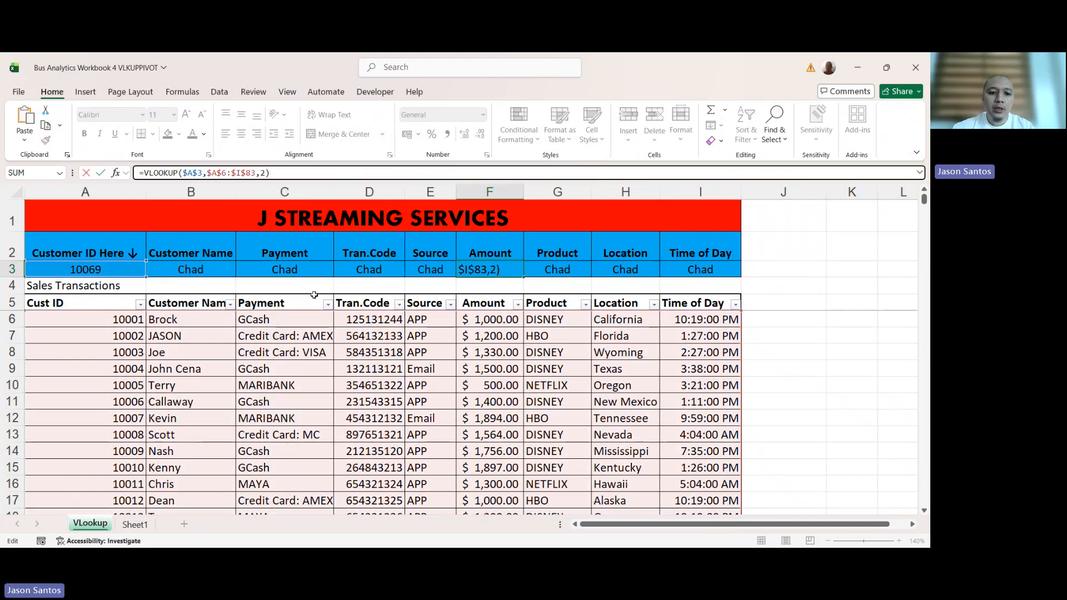
# - Change the column index in C3's VLOOKUP to 3 to return the Payment
pyautogui.click(305, 271)
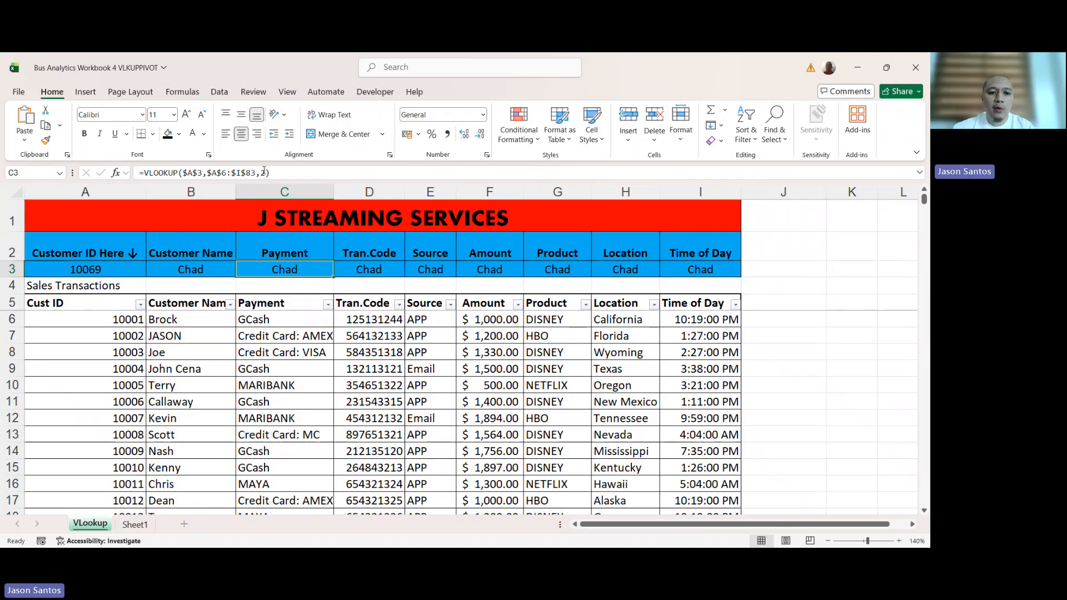
pyautogui.click(265, 172)
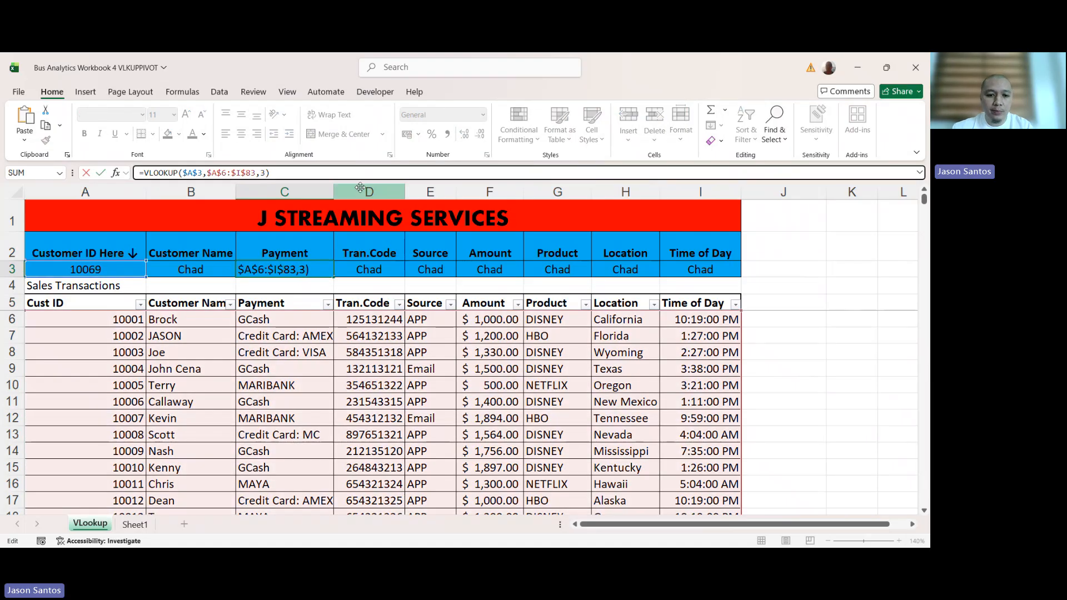
pyautogui.press('Return')
# - Change the column index in D3's VLOOKUP to 4 to return the Tran.Code
pyautogui.click(369, 271)
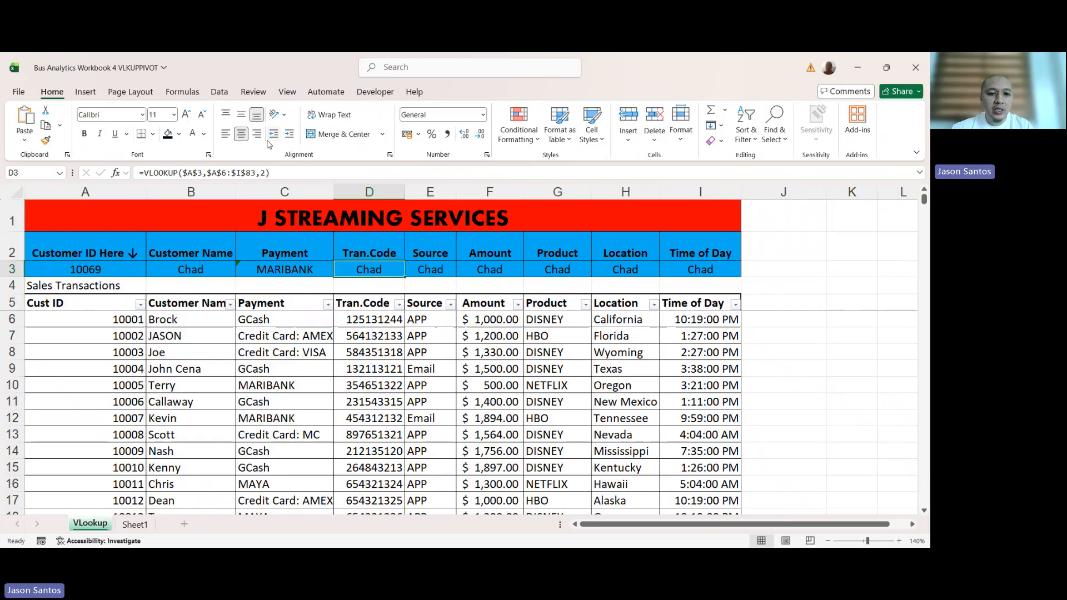
pyautogui.click(268, 173)
pyautogui.press('BackSpace')
pyautogui.write('4')
pyautogui.press('Return')
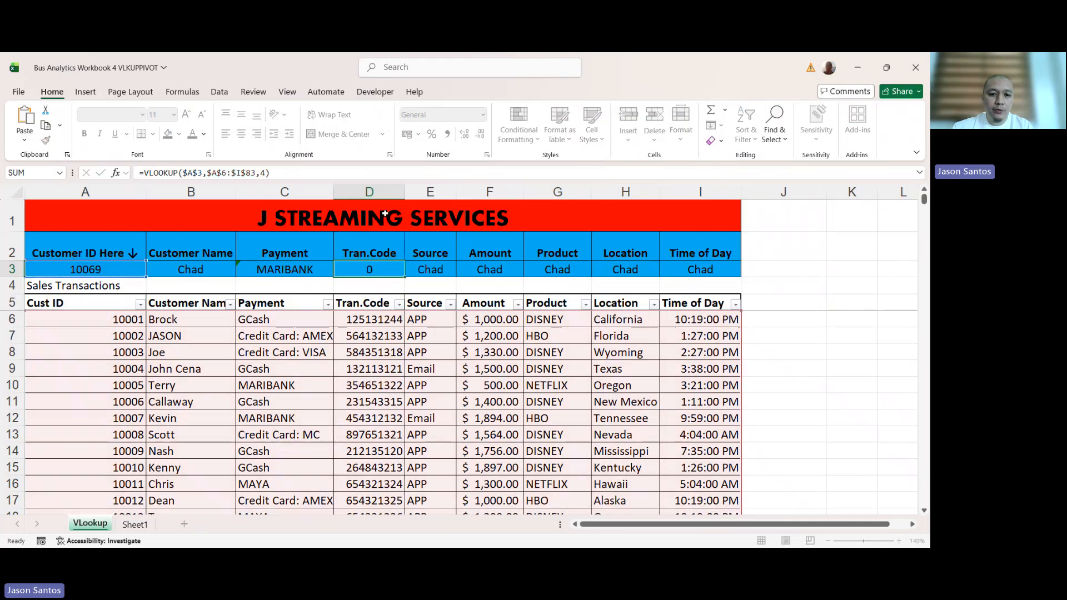
# - Change the column index in E3's VLOOKUP to 5 to return the Source
pyautogui.click(428, 270)
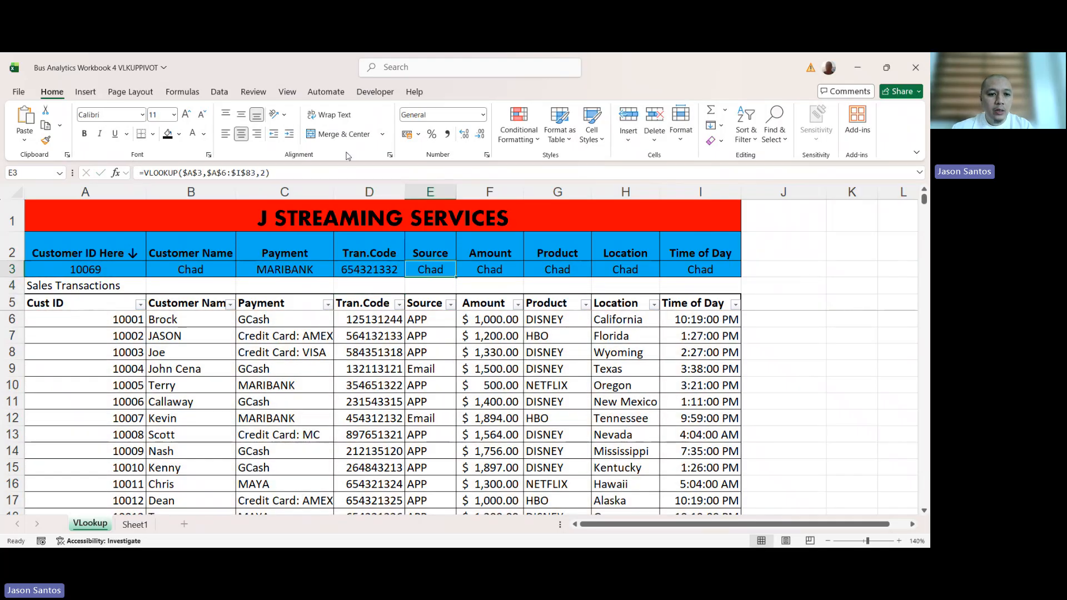
pyautogui.click(266, 172)
pyautogui.press('BackSpace')
pyautogui.write('5')
pyautogui.press('Return')
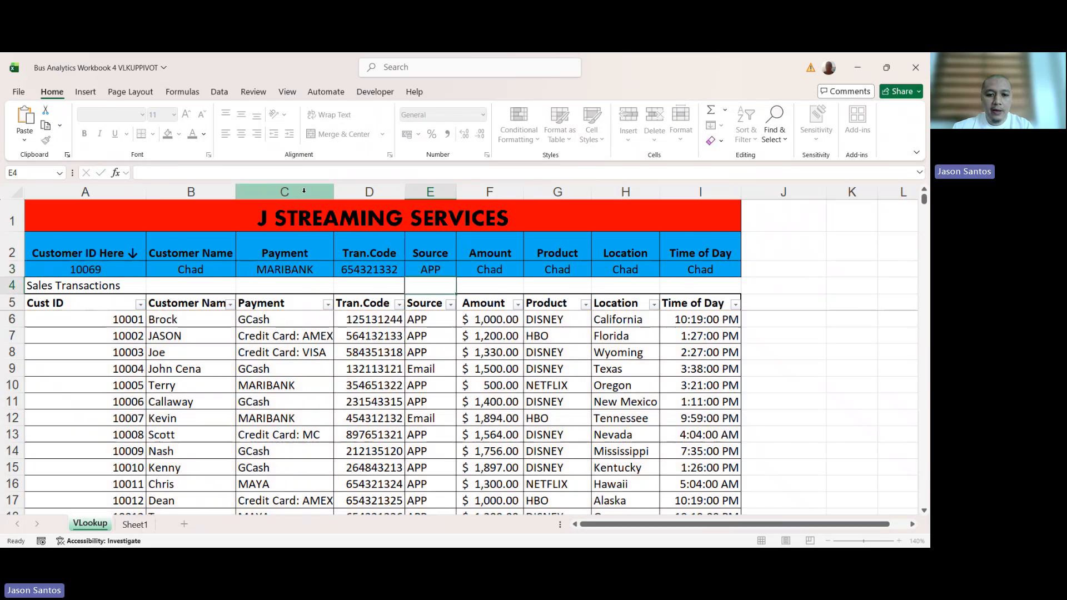
# - Change the column index in F3's VLOOKUP to 6 to return the Amount
pyautogui.click(504, 270)
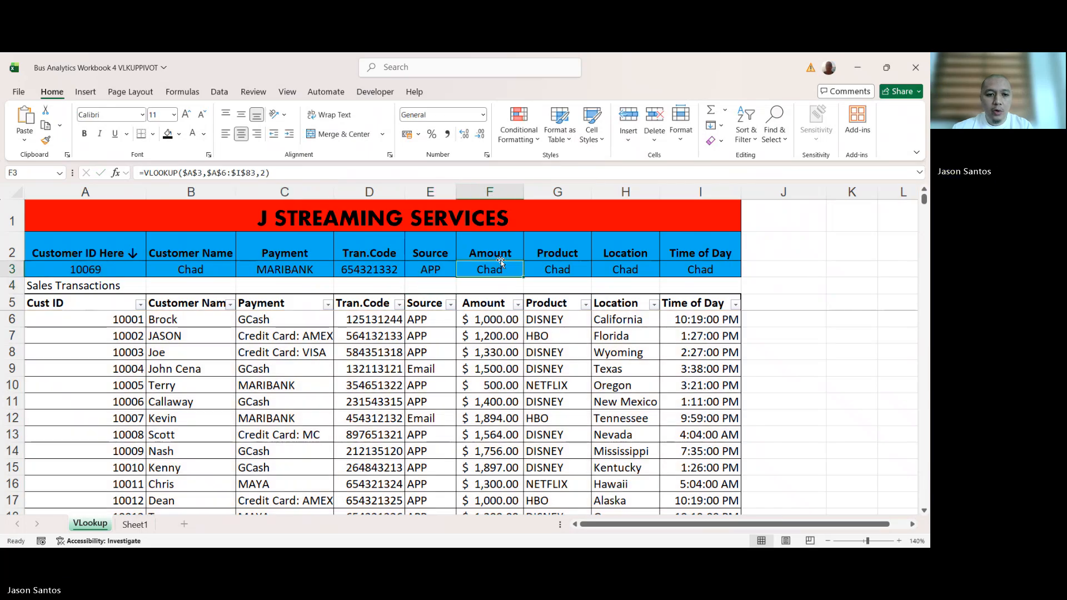
pyautogui.click(266, 173)
pyautogui.press('BackSpace')
pyautogui.write('6')
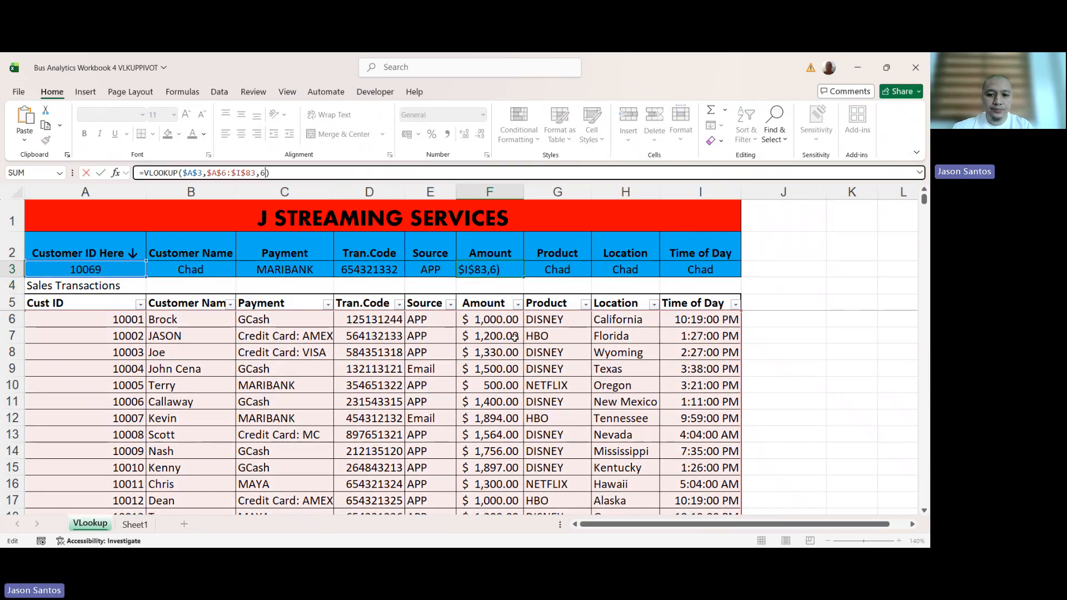
pyautogui.press('Return')
# - Change the column index in G3's VLOOKUP to 7 to return the Product
pyautogui.click(544, 272)
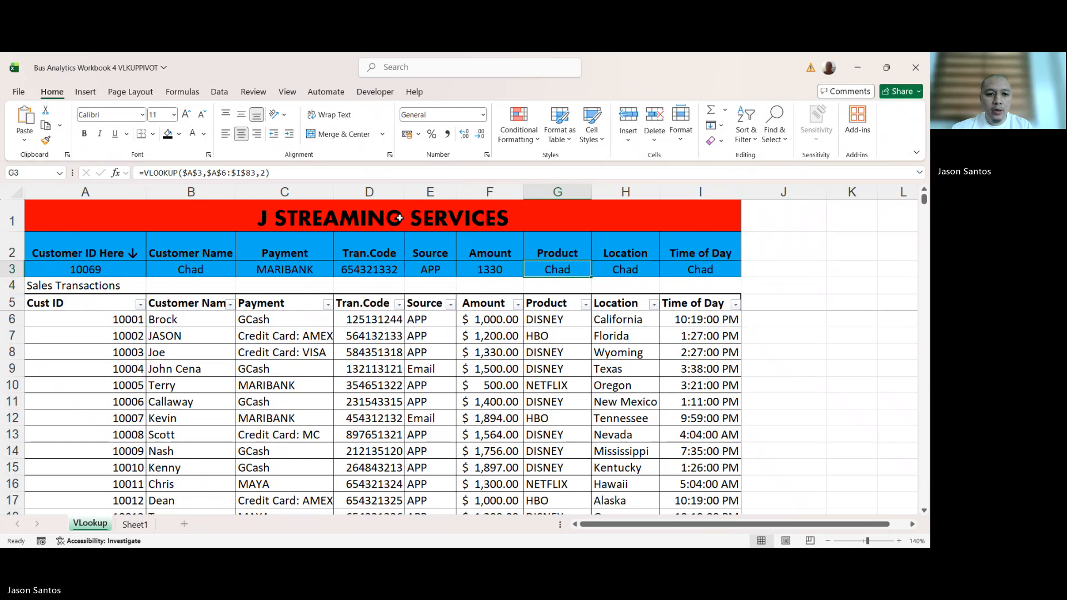
pyautogui.click(265, 173)
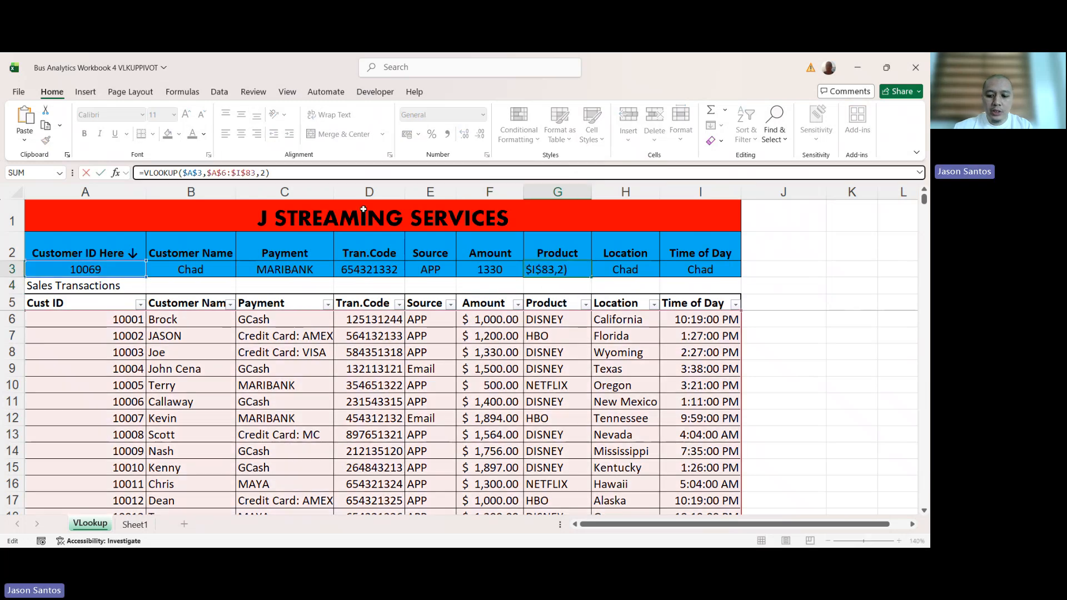
pyautogui.press('BackSpace')
pyautogui.write('7')
pyautogui.press('Return')
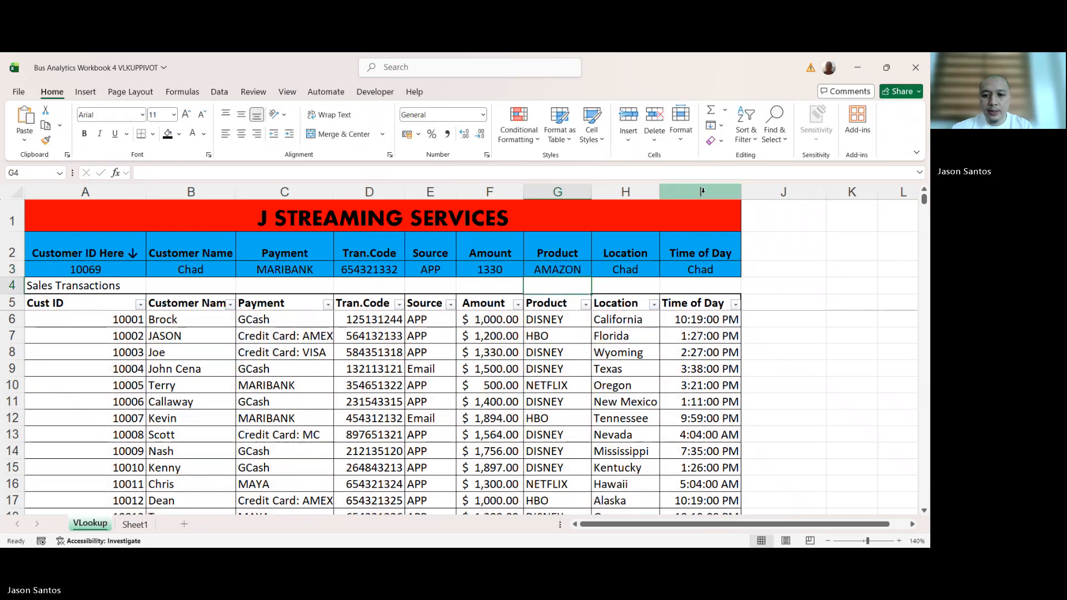
# - Change the column index in H3's VLOOKUP so it returns the Location column of the table
pyautogui.click(633, 261)
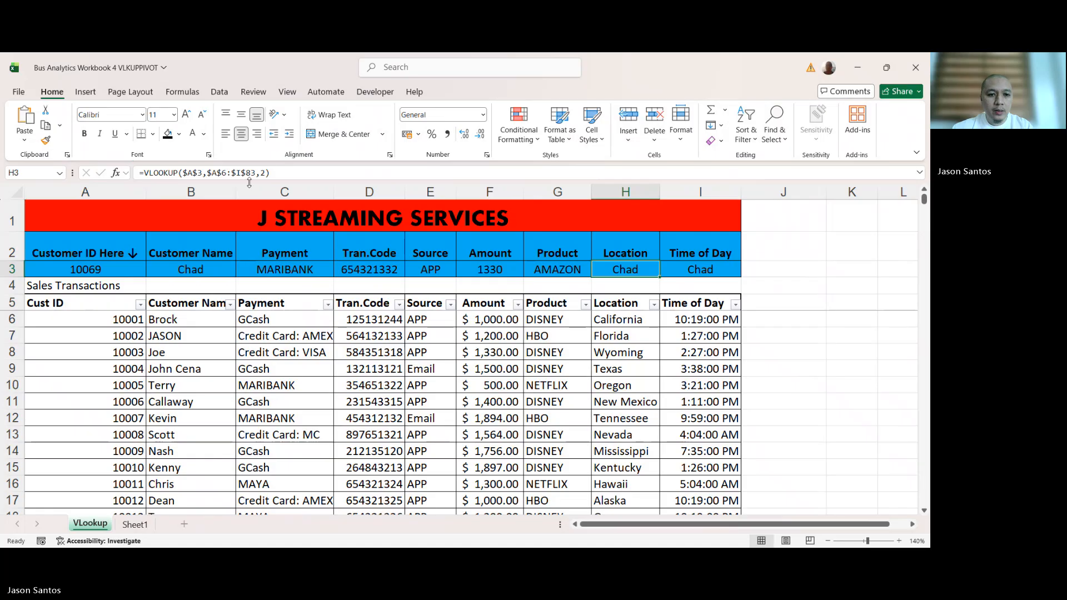
pyautogui.click(268, 174)
pyautogui.press('BackSpace')
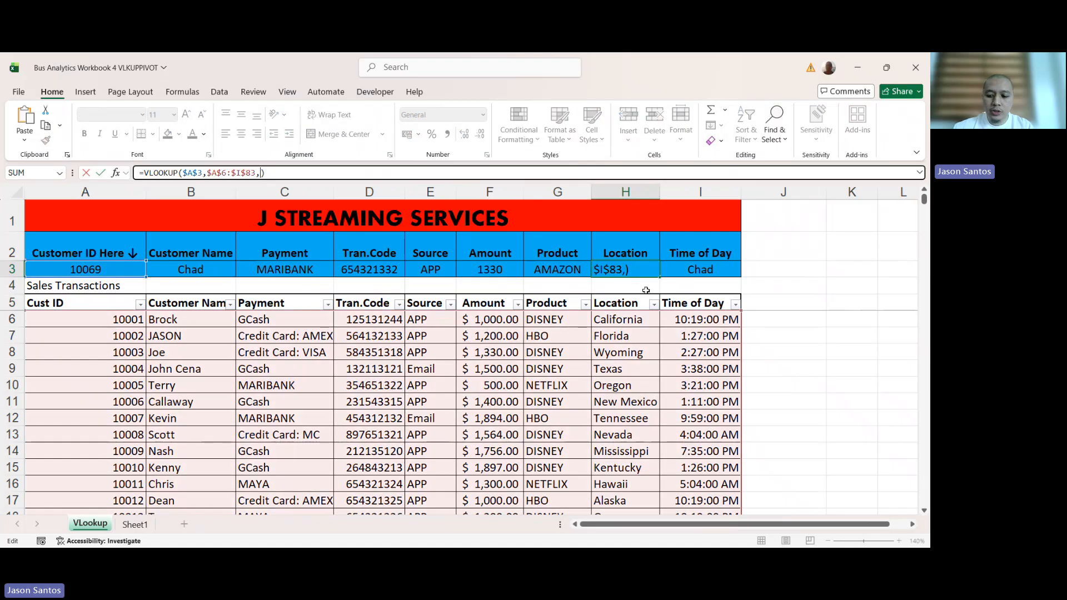
pyautogui.press('Return')
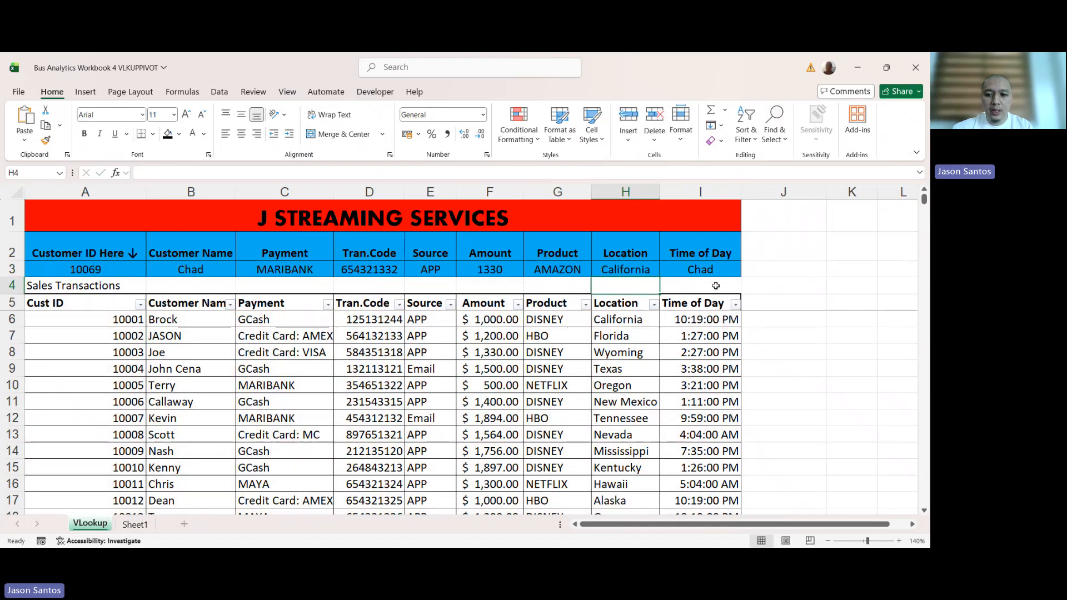
# - Change the column index in I3's VLOOKUP to 9 to return the Time of Day
pyautogui.click(708, 271)
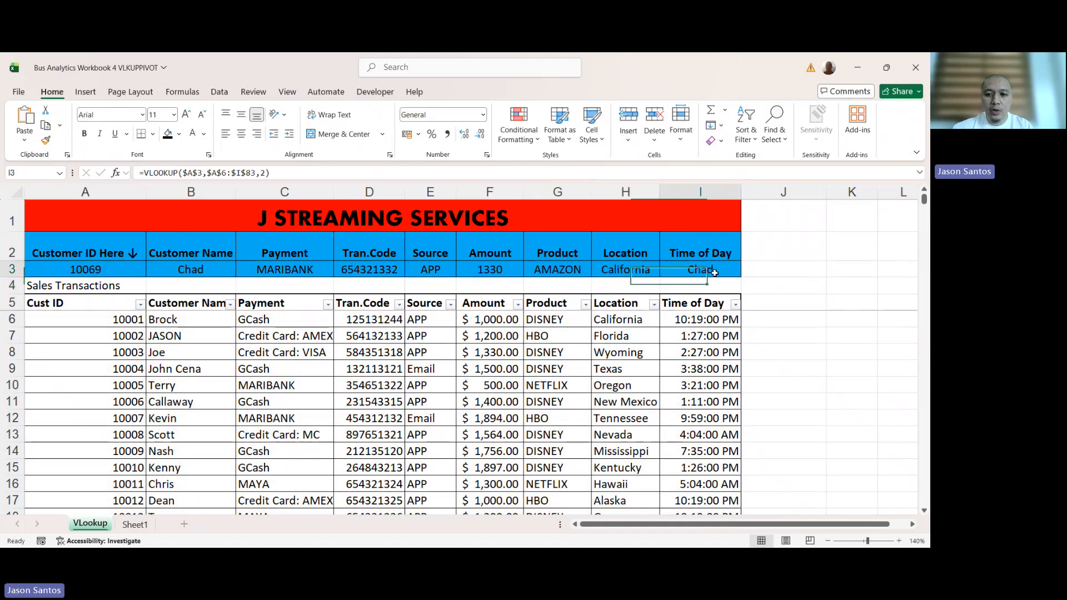
pyautogui.click(267, 173)
pyautogui.press('BackSpace')
pyautogui.write('9')
pyautogui.press('Return')
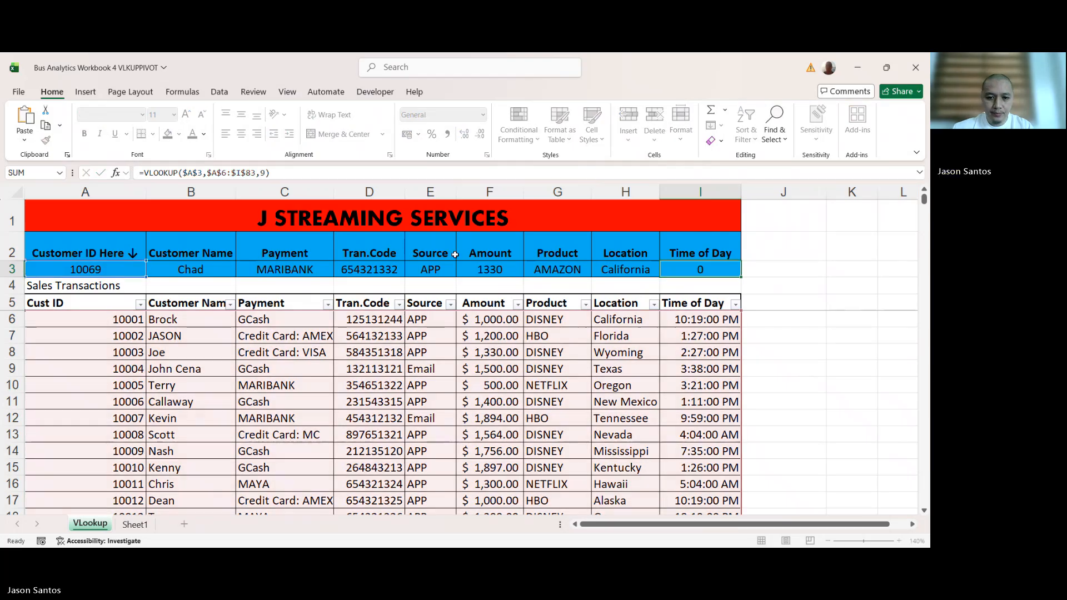
# - Apply the Currency number format to the Amount result in F3
pyautogui.click(476, 271)
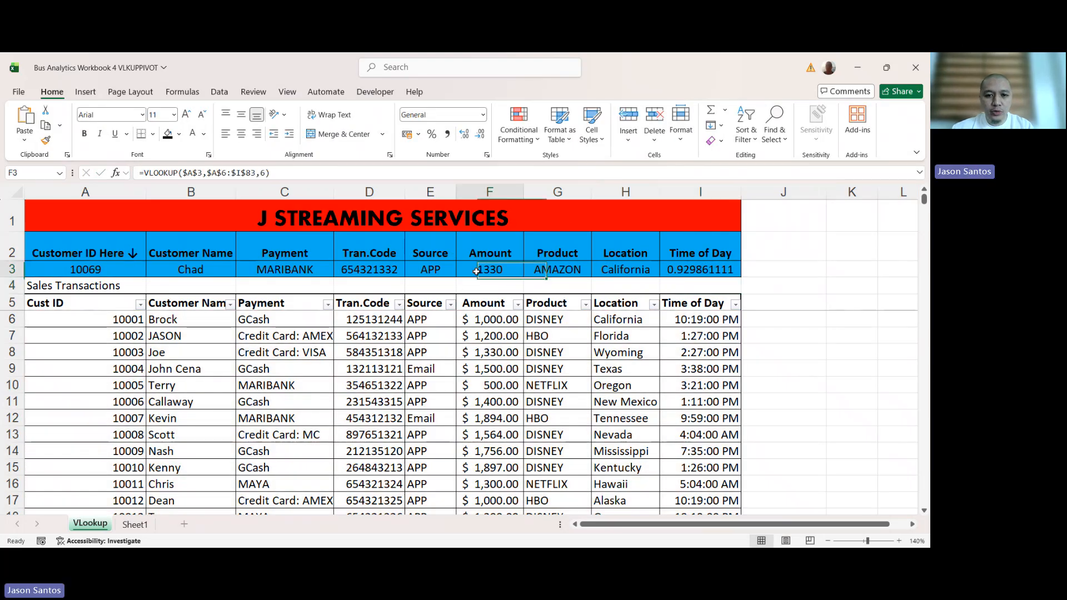
pyautogui.click(482, 115)
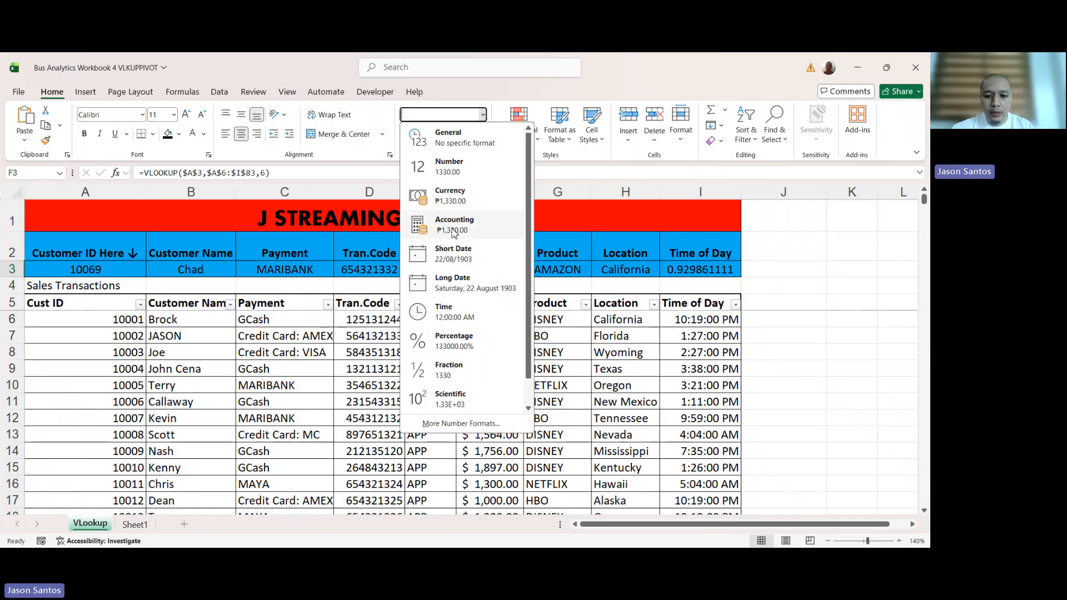
pyautogui.click(452, 197)
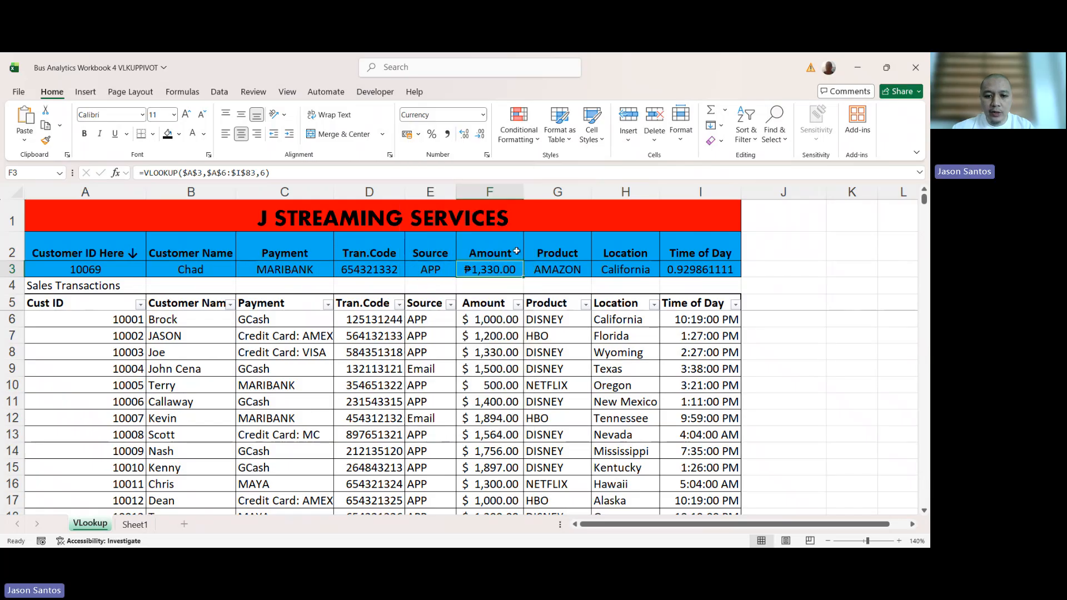
# - Change the currency symbol of the Amount result in F3 to $ English (United States)
pyautogui.click(482, 115)
pyautogui.click(439, 422)
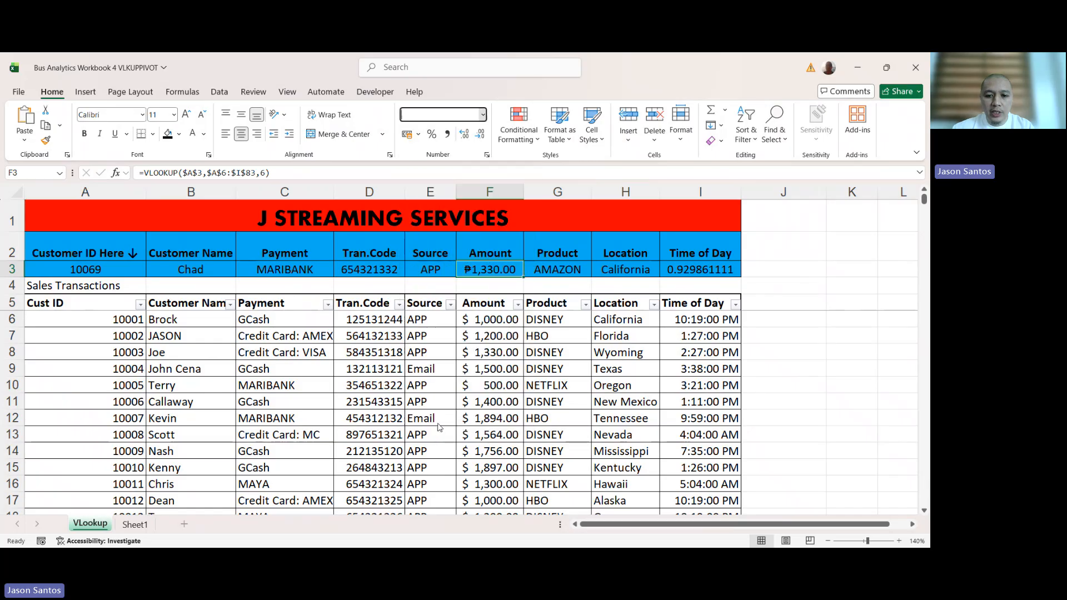
pyautogui.click(501, 155)
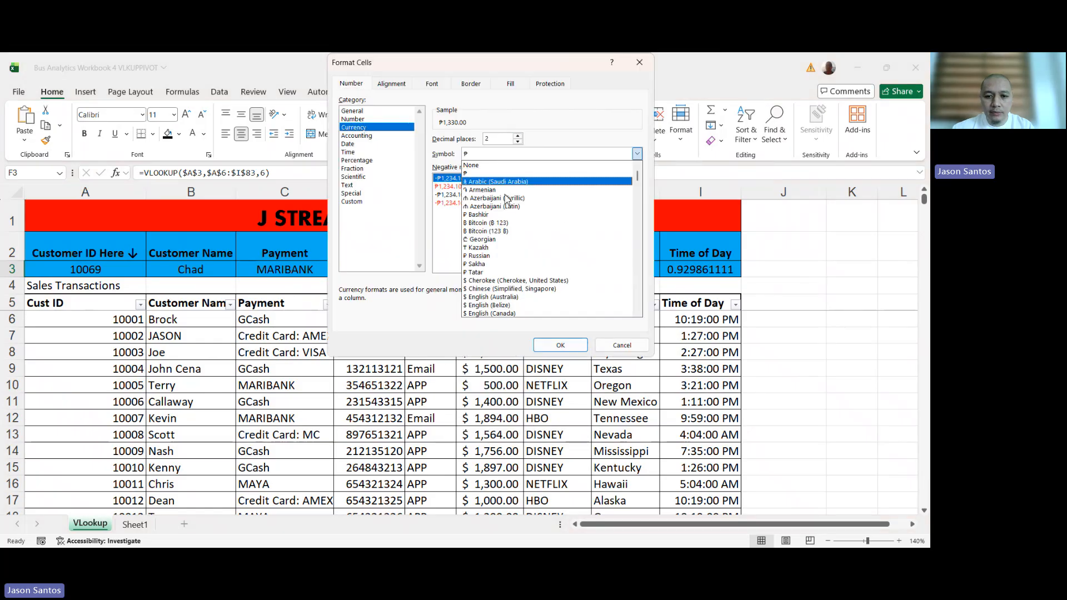
pyautogui.scroll(-2, 497, 316)
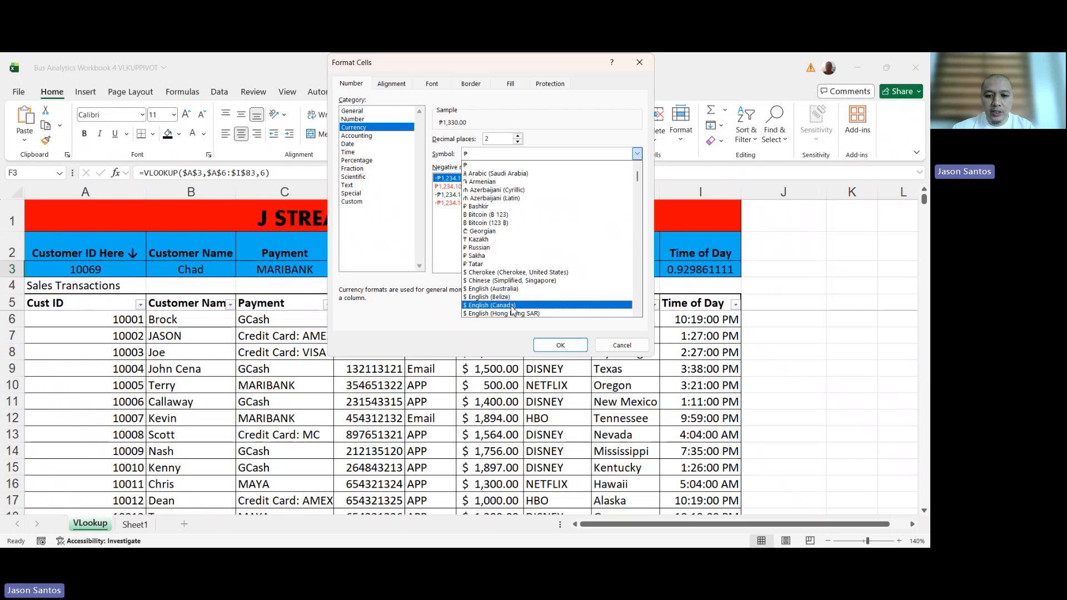
pyautogui.scroll(-1, 517, 309)
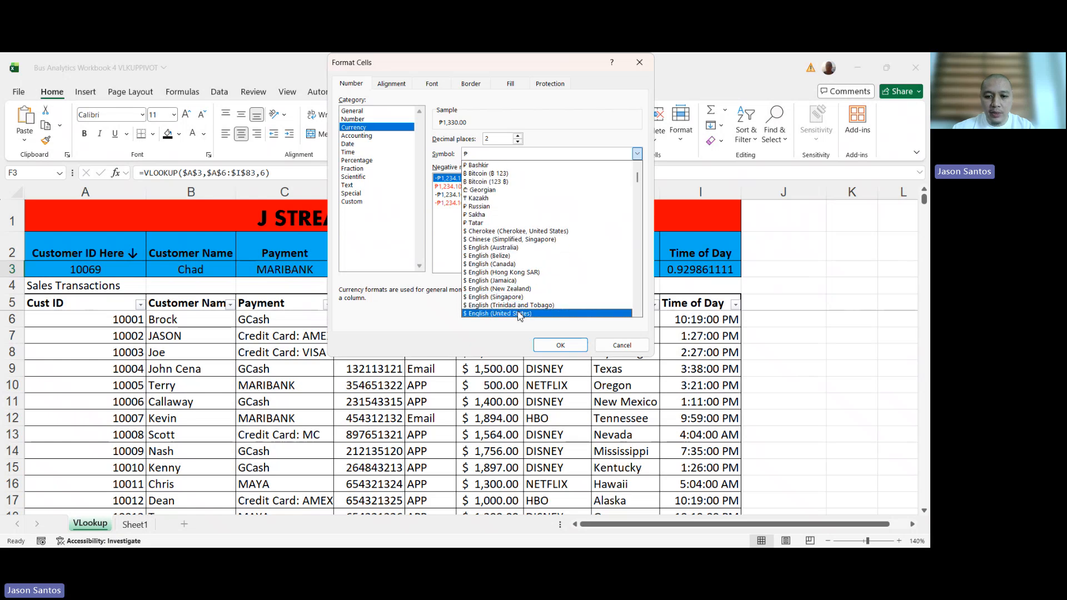
pyautogui.click(521, 314)
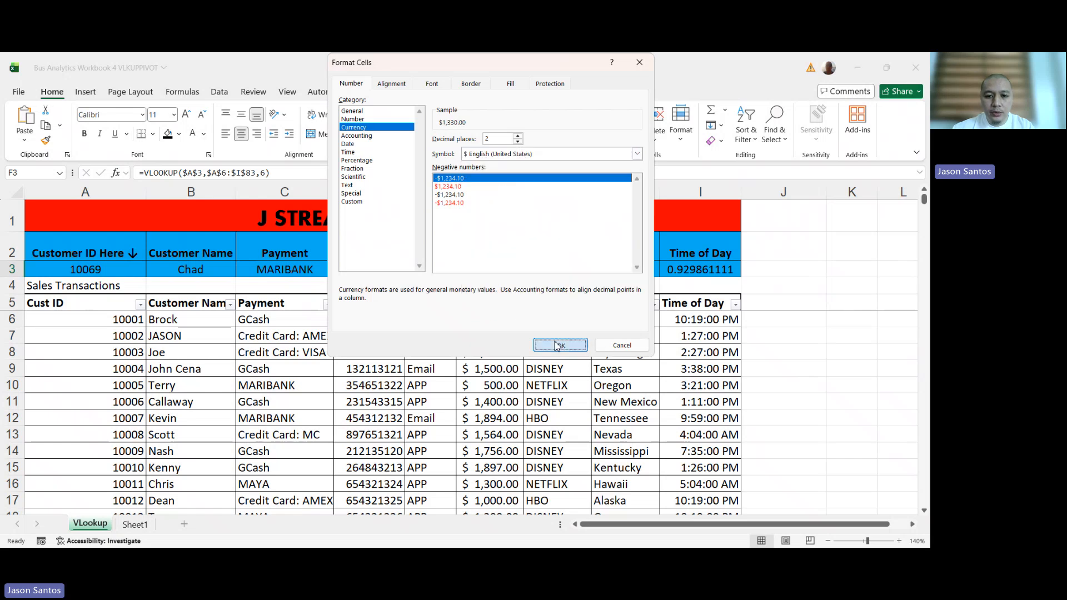
pyautogui.click(558, 345)
# - Apply the Time number format to the Time of Day result in I3
pyautogui.click(677, 273)
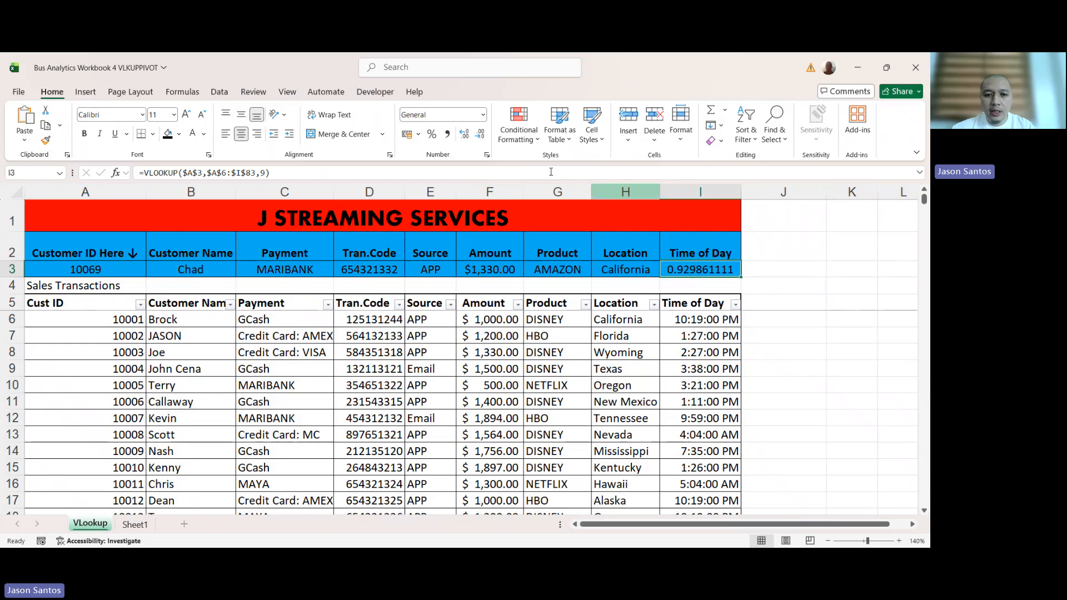
pyautogui.click(483, 115)
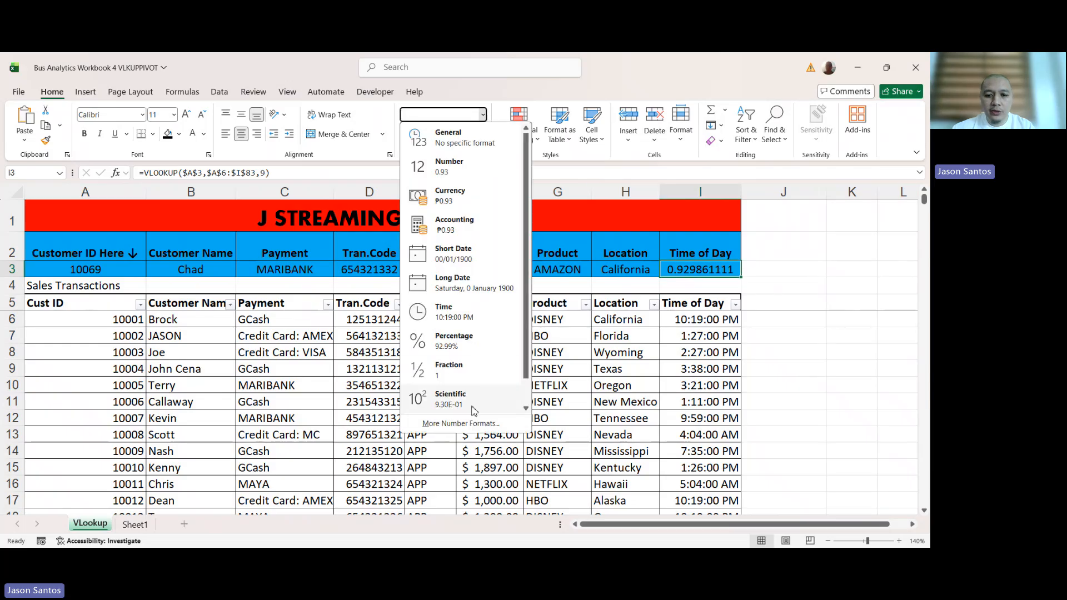
pyautogui.click(445, 311)
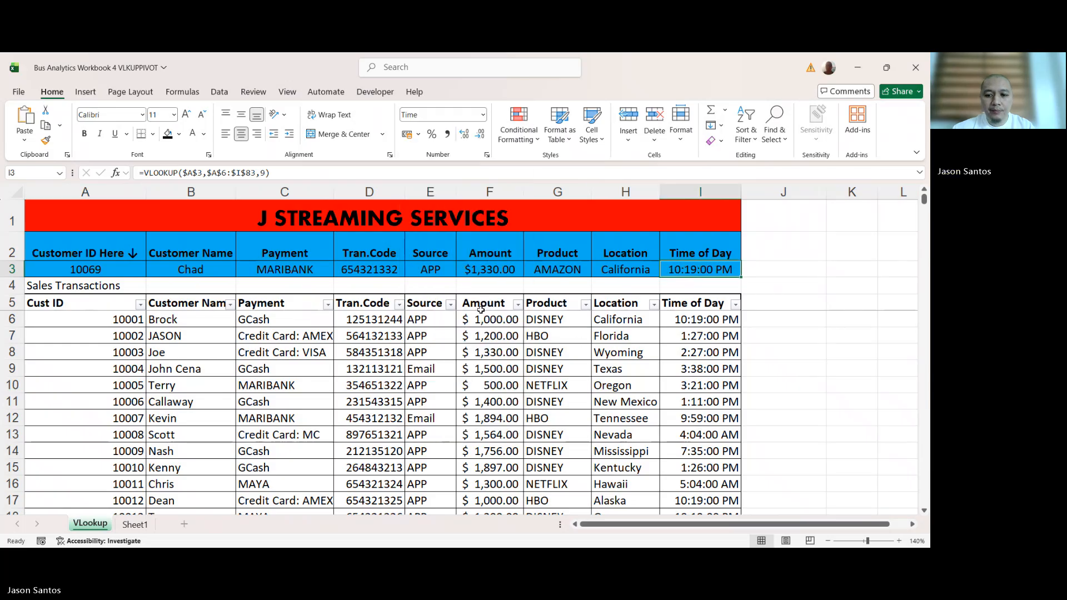
# - Replace the customer ID in A3 with the ID listed in row 7 of the table to test the lookups
pyautogui.scroll(-11, 476, 319)
pyautogui.scroll(11, 477, 319)
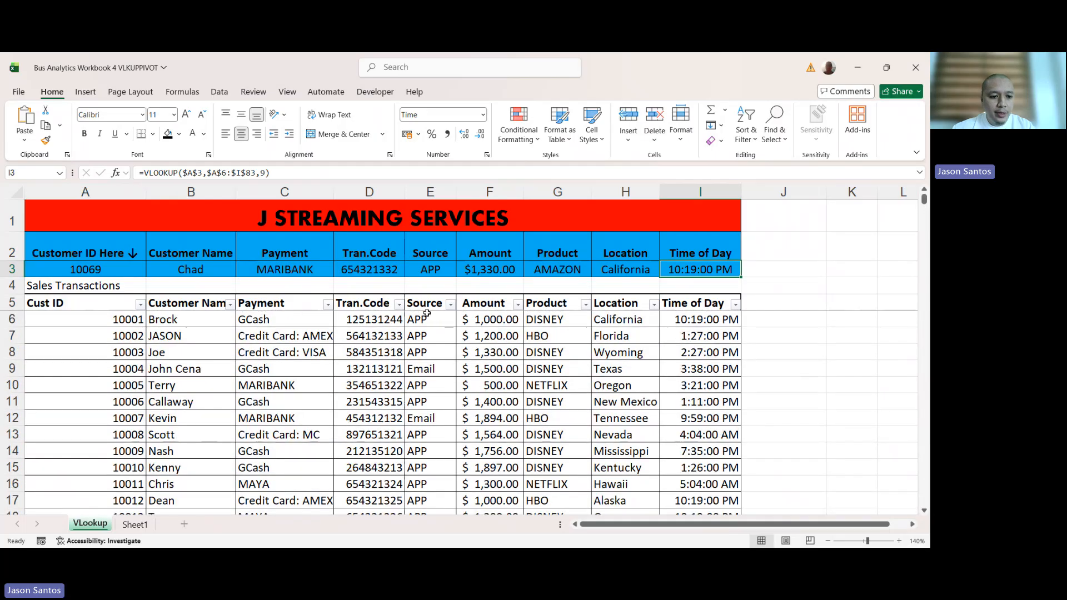
pyautogui.doubleClick(95, 270)
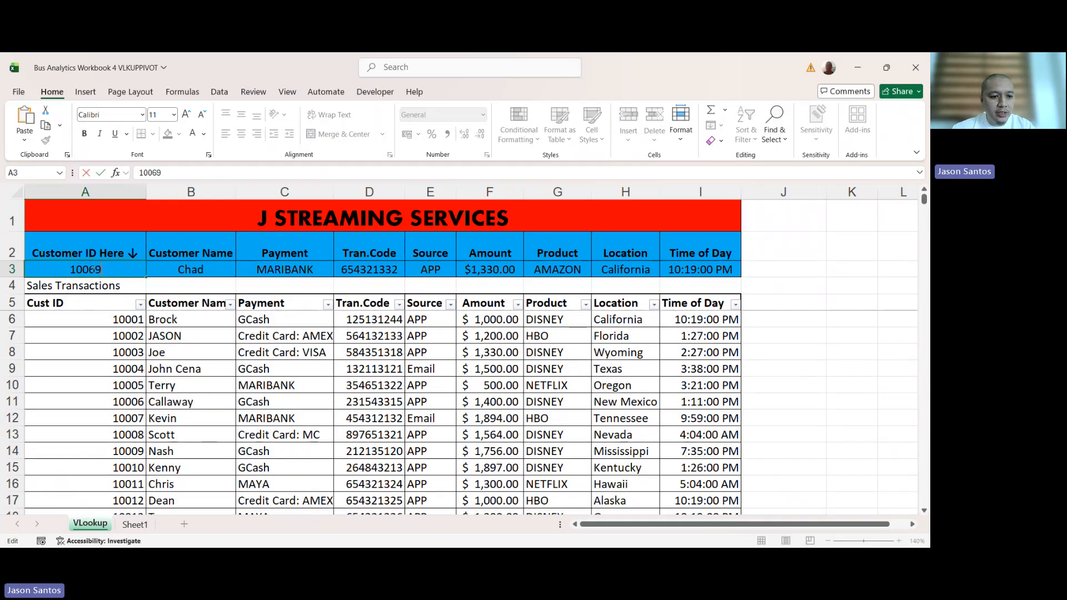
pyautogui.moveTo(91, 270); pyautogui.dragTo(120, 268)
pyautogui.write('02')
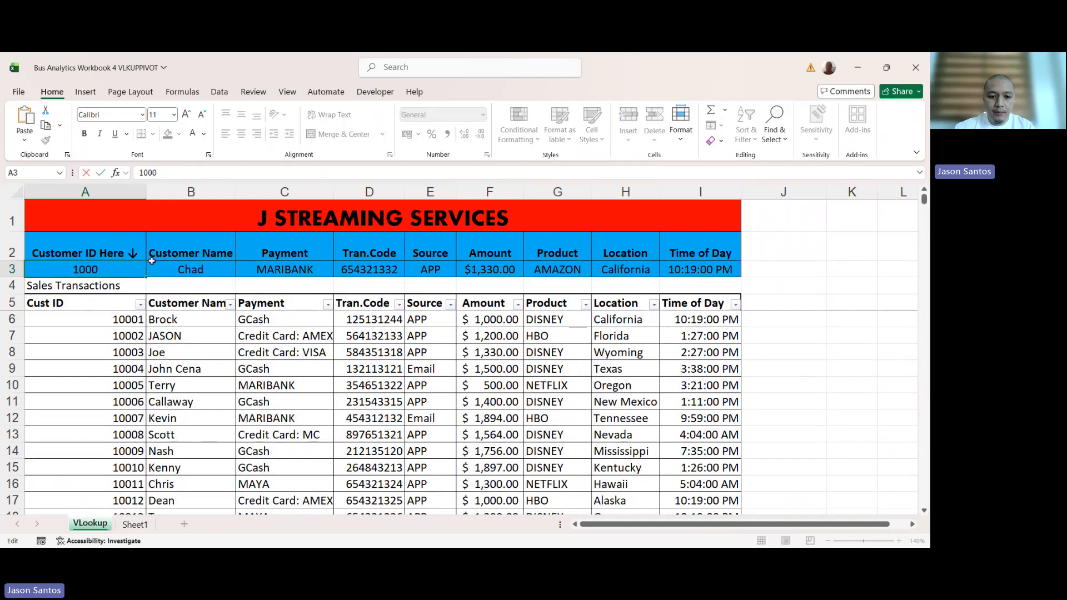
pyautogui.press('Return')
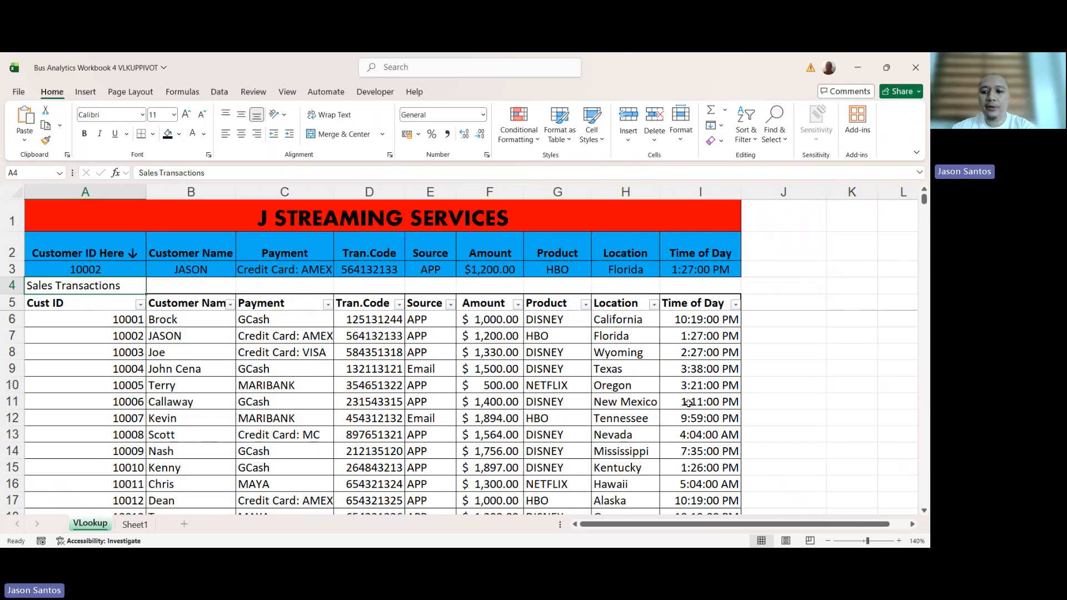